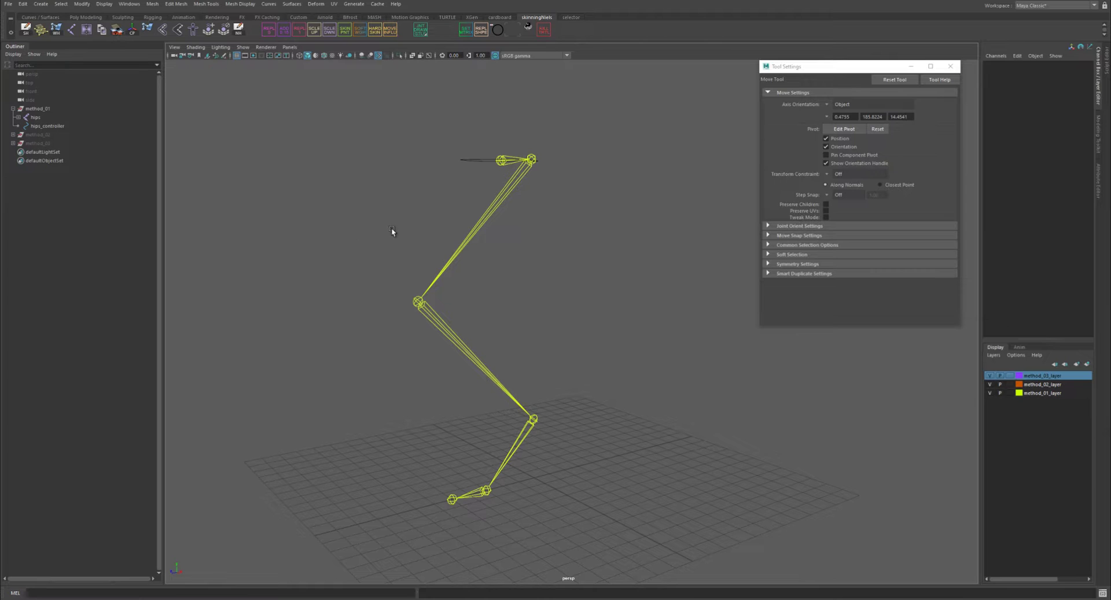
Create an IK handle with the Rotate-Plane Solver from the upper leg joint to the ankle joint.
key(bracketleft)
key(ctrl+i)
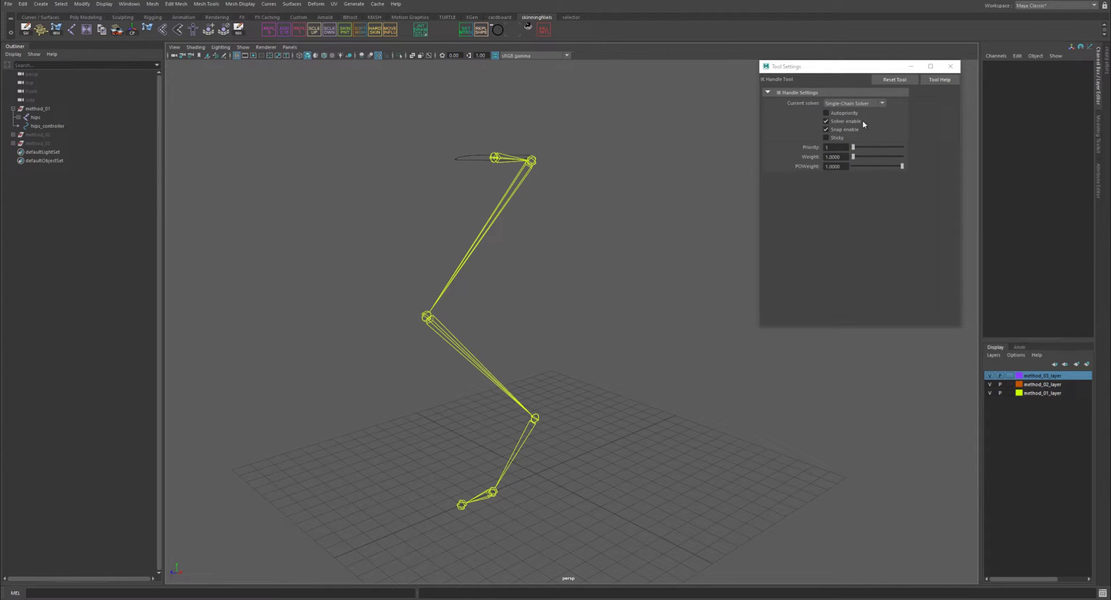
click(849, 104)
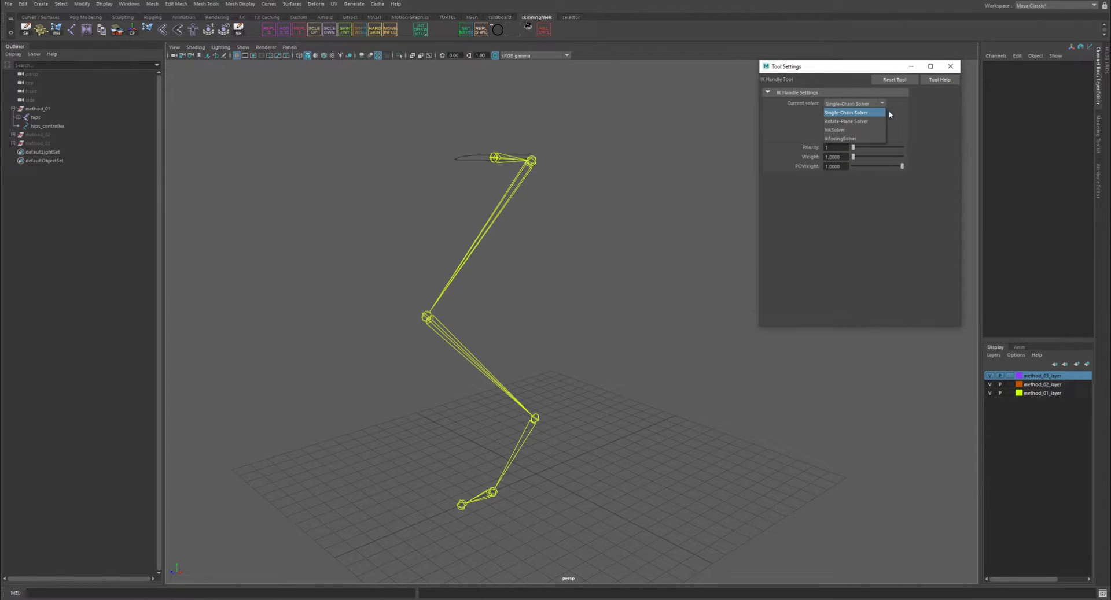
click(846, 121)
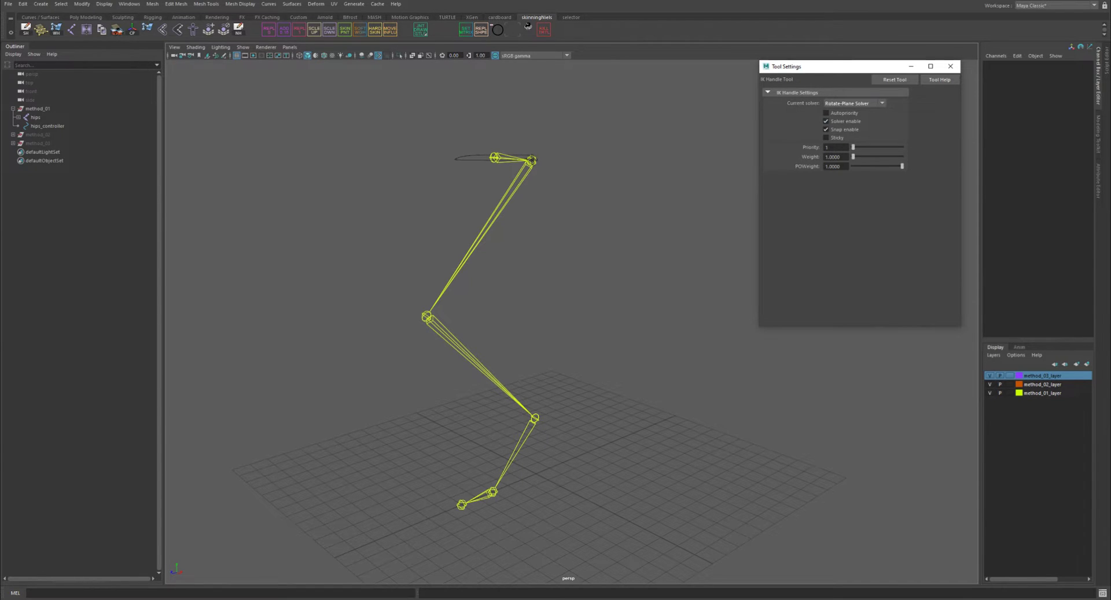
click(531, 160)
click(534, 419)
key(w)
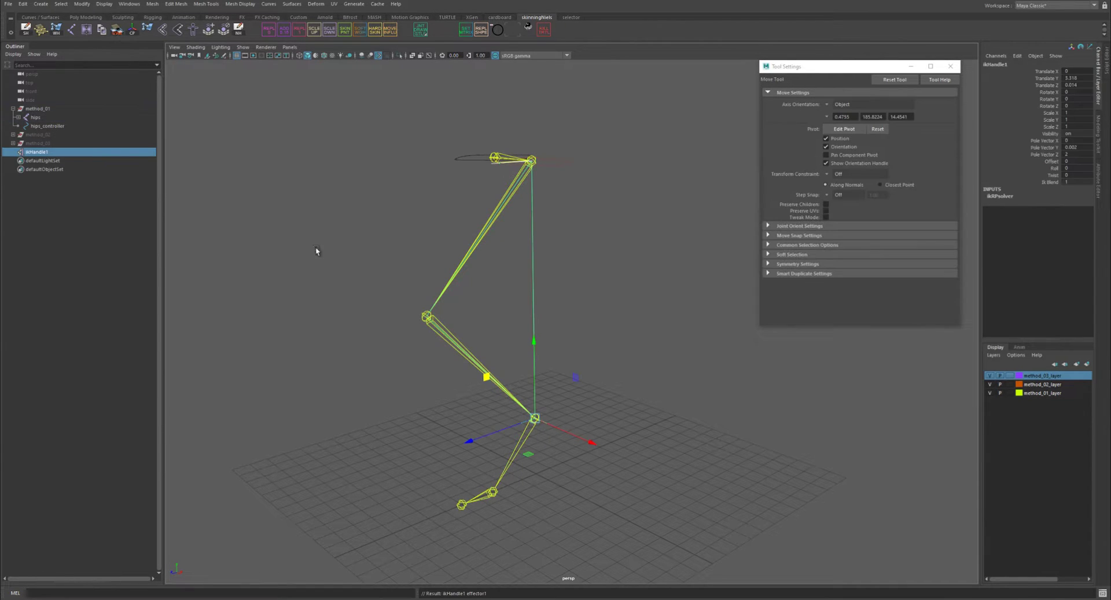
Rename the new IK handle as ankle_ik_handle.
double_click(50, 152)
text(ank)
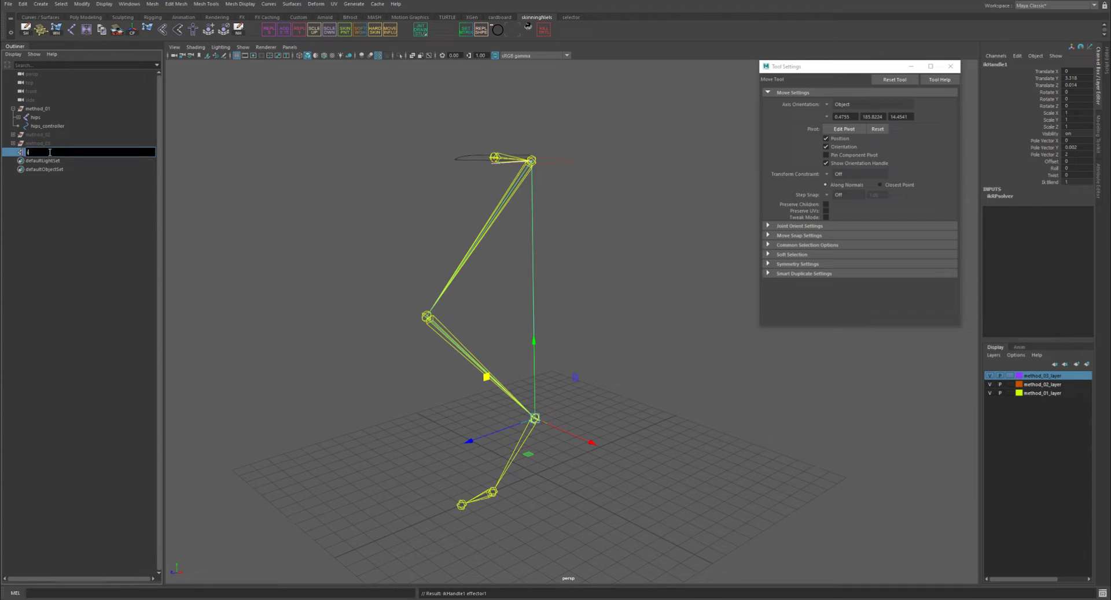
text(le_lk_handle)
key(Return)
Create an IK handle with the Single-Chain Solver from the ankle joint to the ball joint.
alt+middle_drag(384, 322, 376, 297)
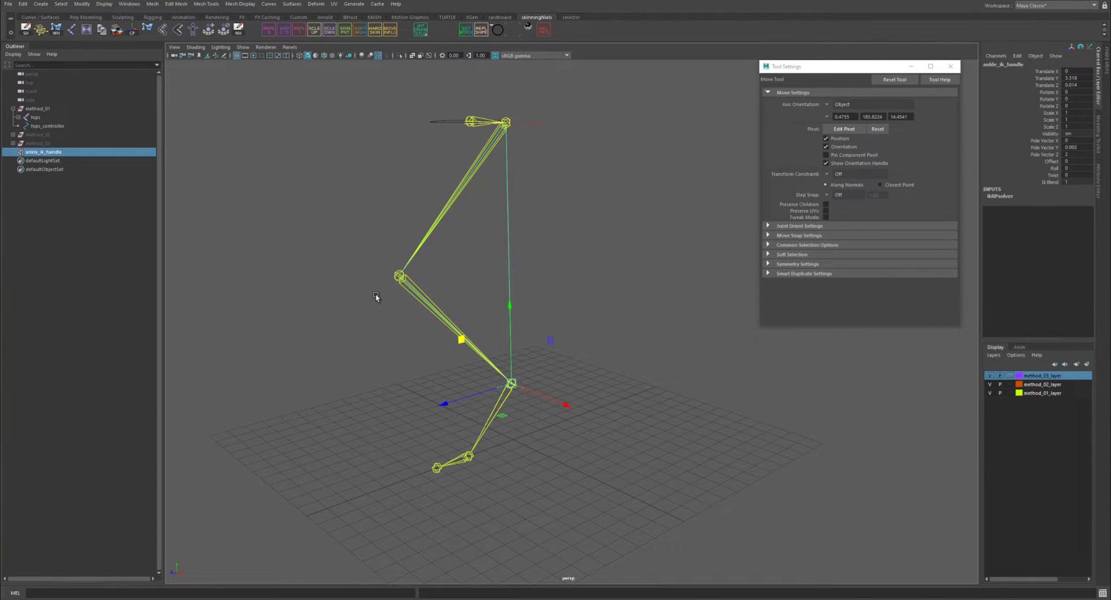
key(y)
click(845, 104)
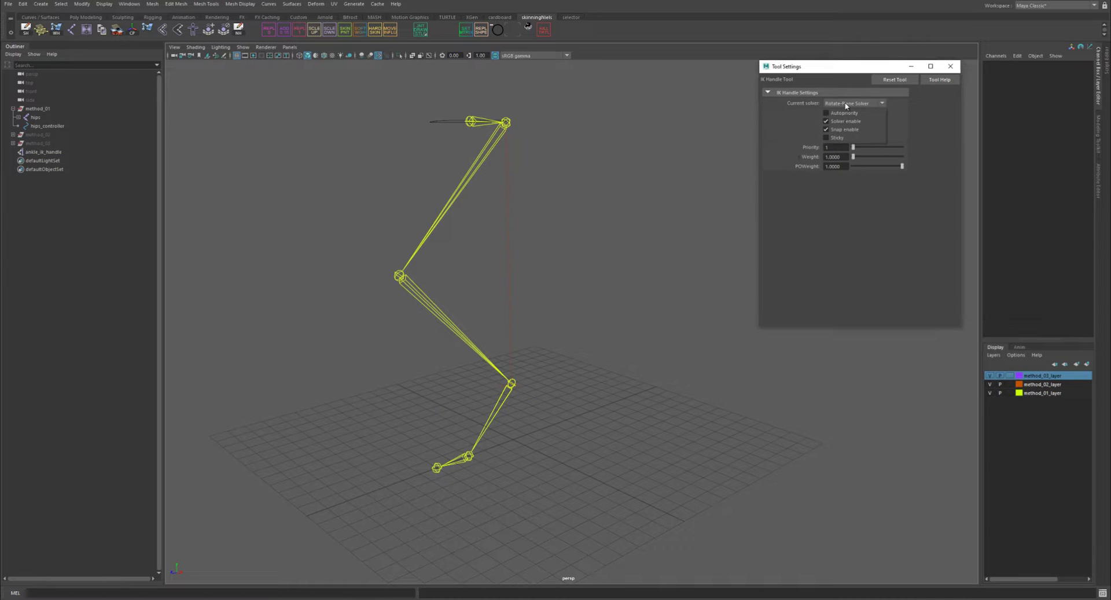
click(864, 114)
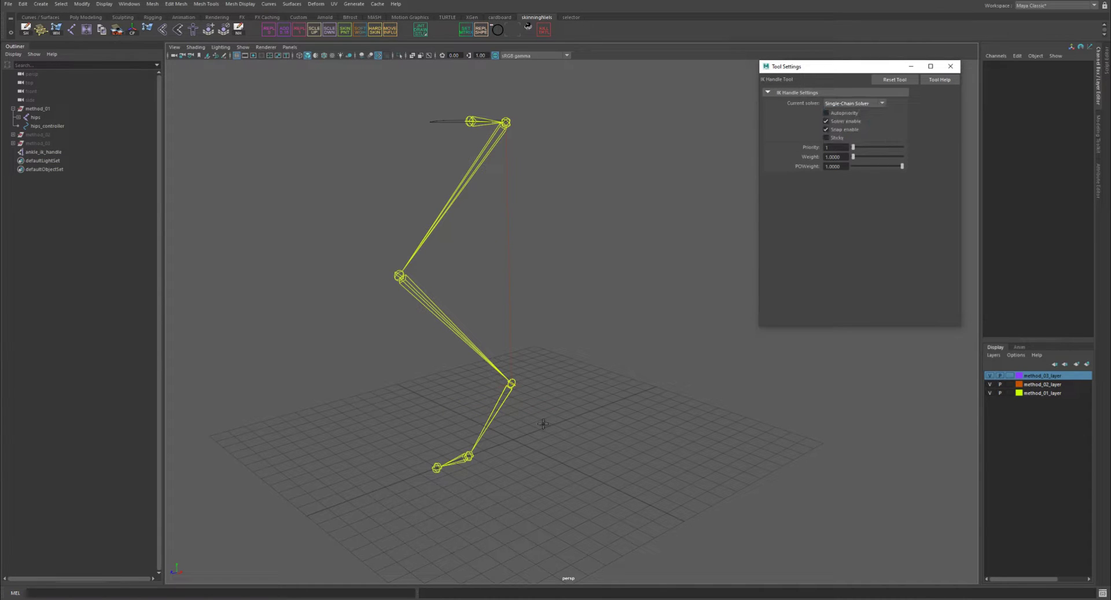
click(512, 382)
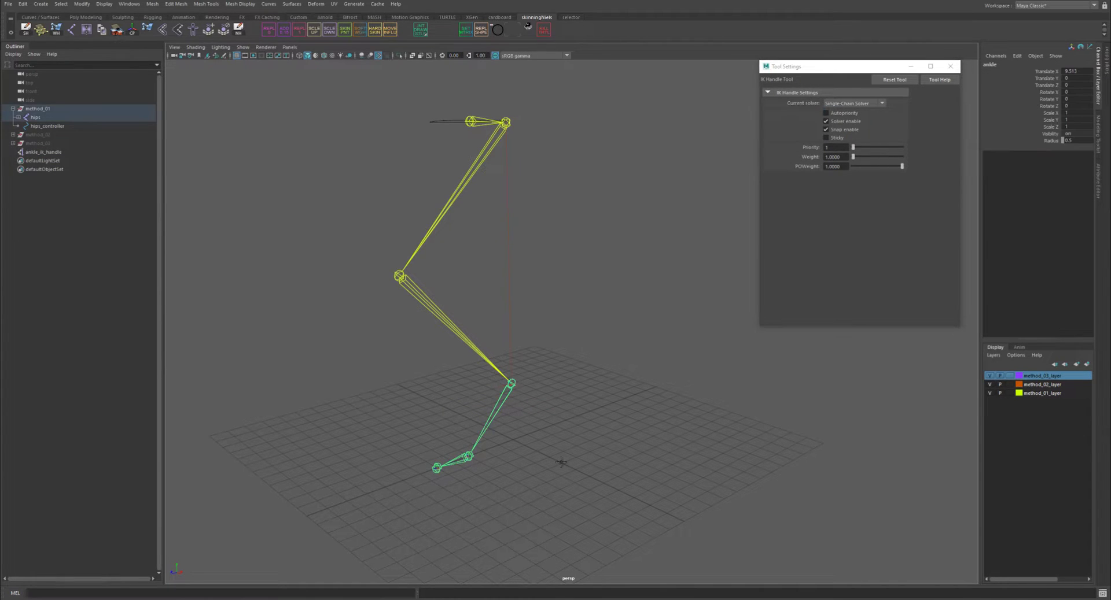
click(468, 456)
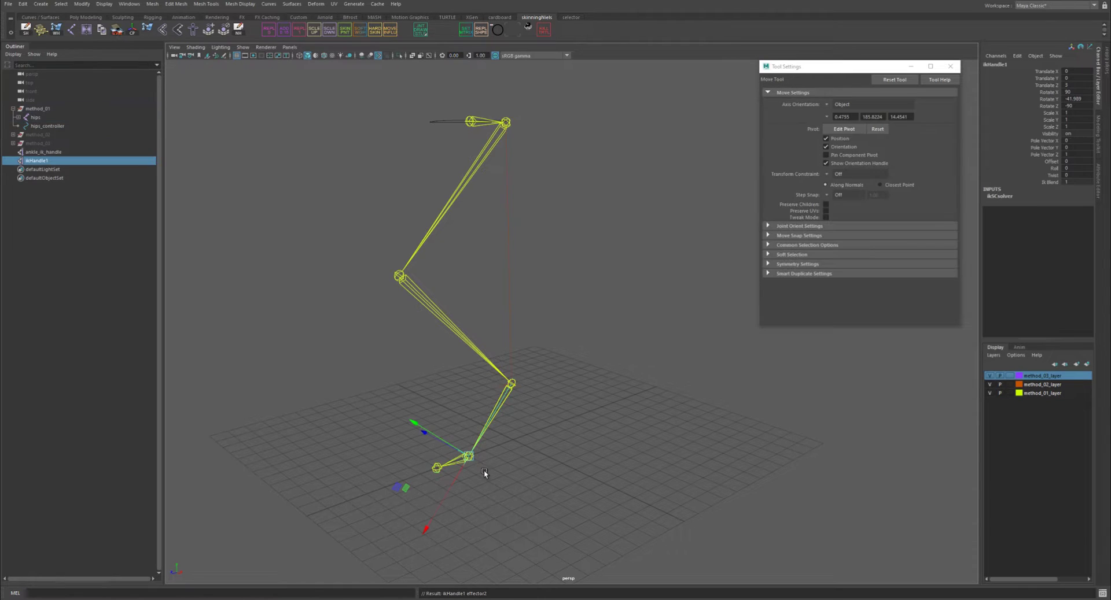
Rename the ankle-to-ball IK handle as ball_ik_handle.
double_click(42, 161)
text(ball_ik_handle)
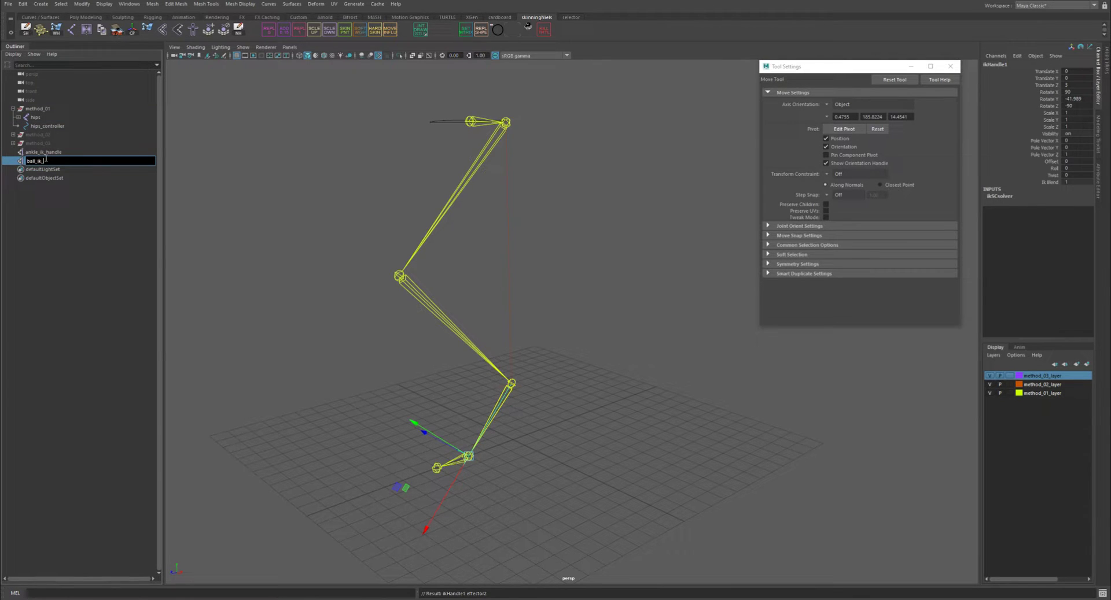
key(Return)
Create a Single-Chain Solver IK handle from the ball joint to the toe joint.
alt+middle_drag(257, 241, 289, 235)
key(y)
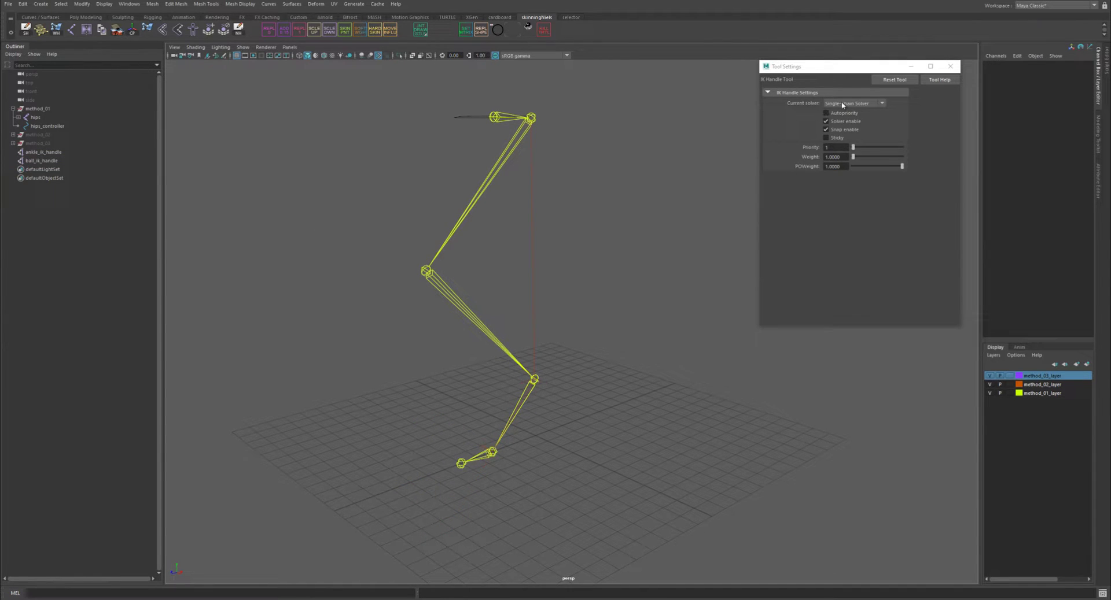
click(491, 453)
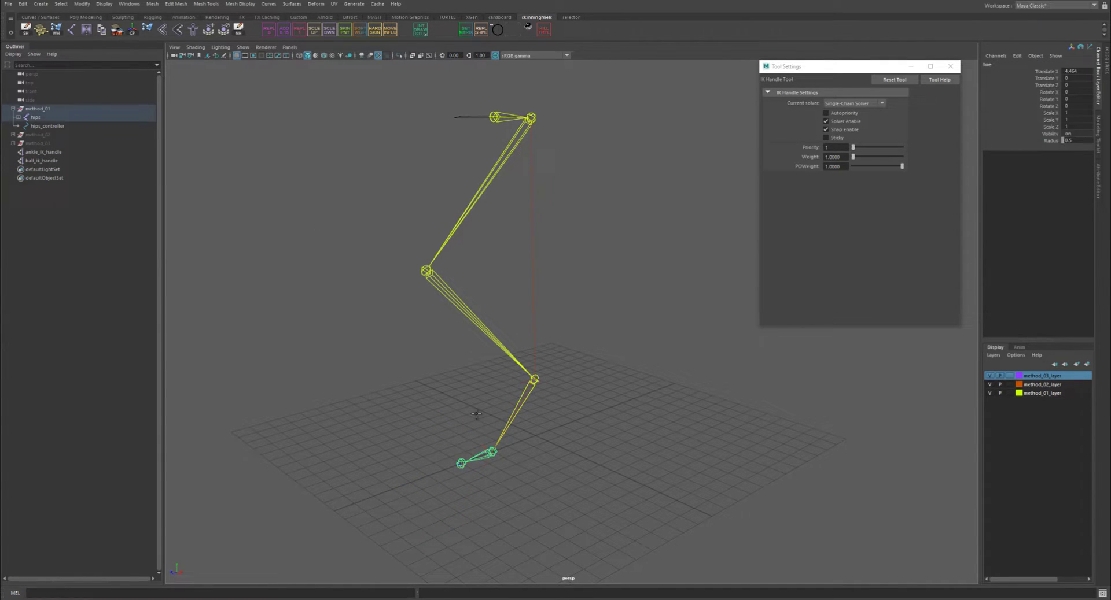
click(460, 463)
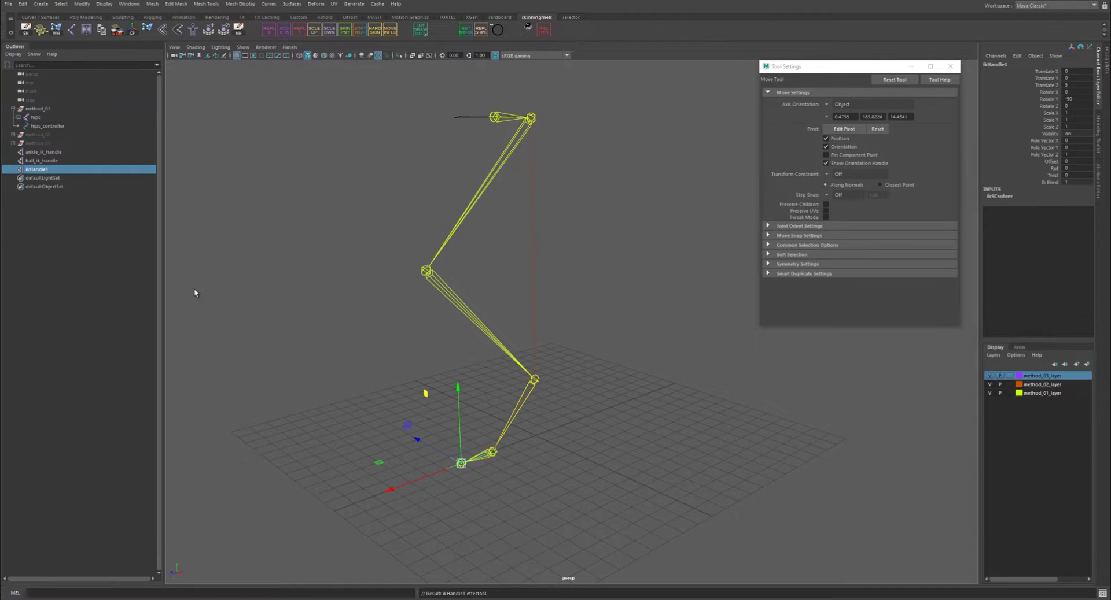
Rename the ball-to-toe IK handle as toe_ik_handle.
double_click(39, 169)
text(toe_ik)
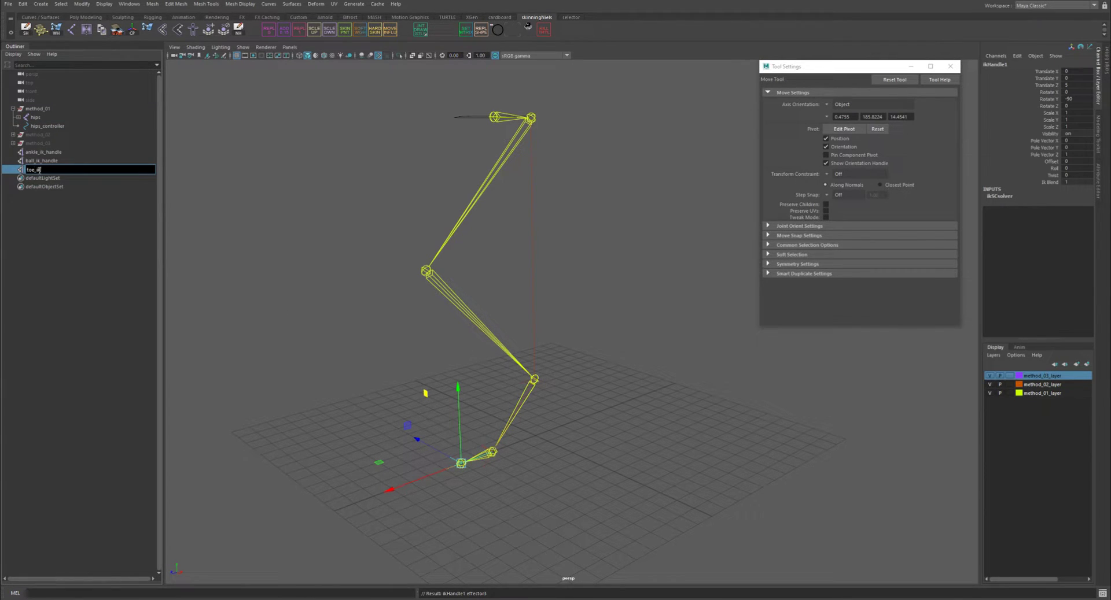
text(_handle)
key(Return)
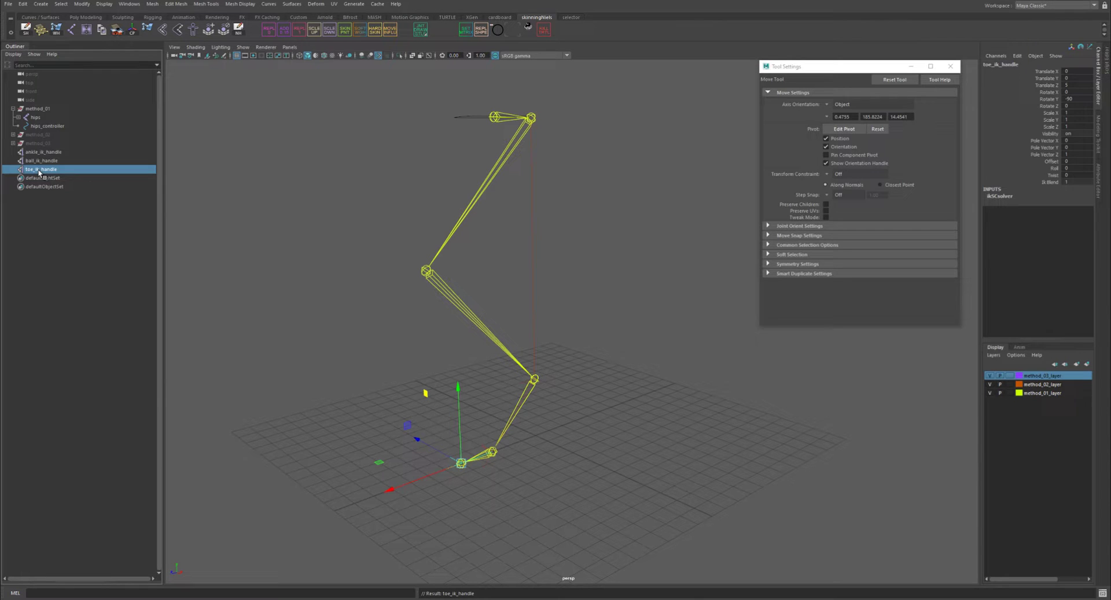
Group ankle_ik_handle under the name ankle_ik_group and place the group's pivot on the ball joint.
click(47, 152)
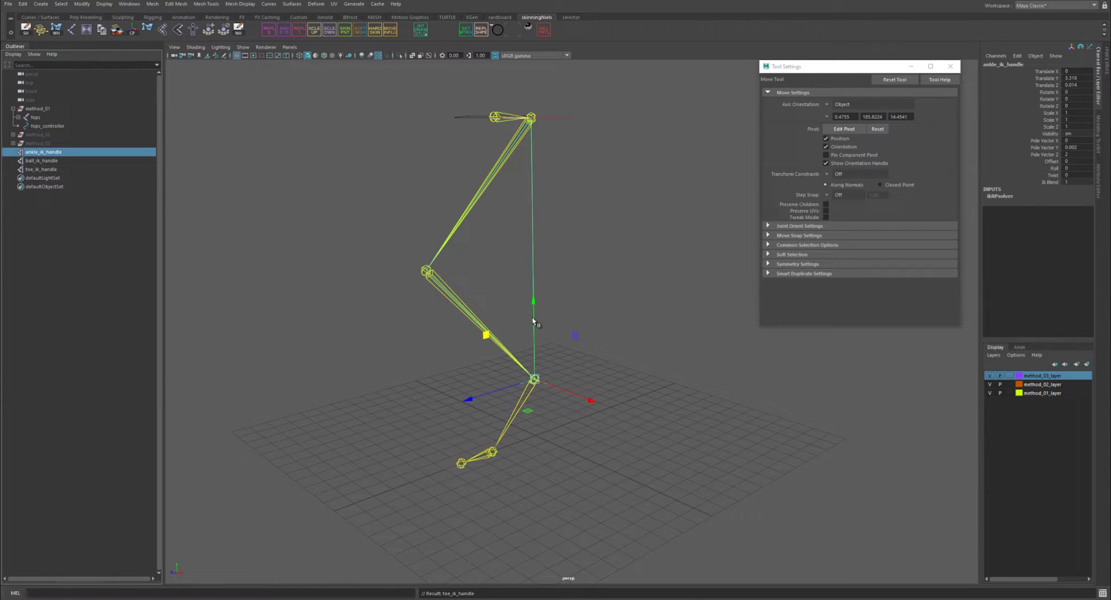
key(ctrl+g)
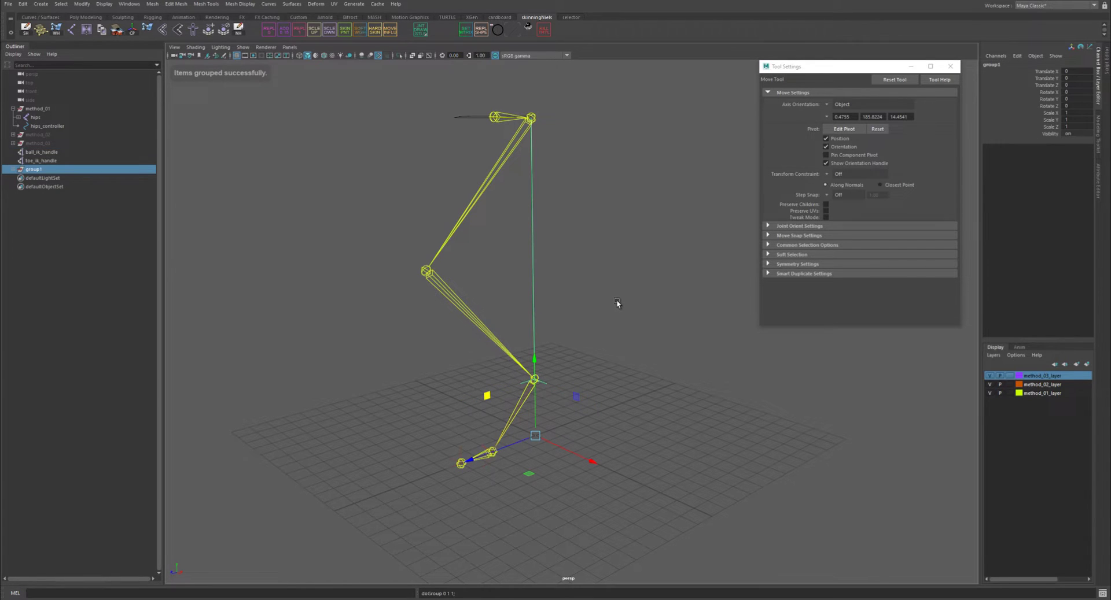
double_click(51, 169)
text(ankle_ik_group)
key(Return)
scroll(392, 330, up, 3)
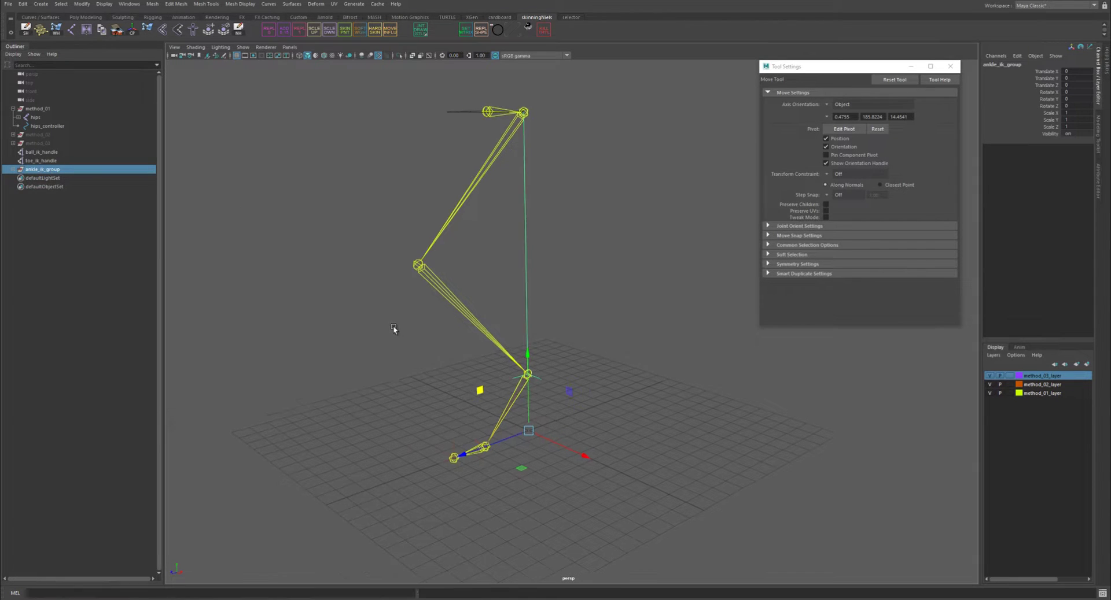
key(d)
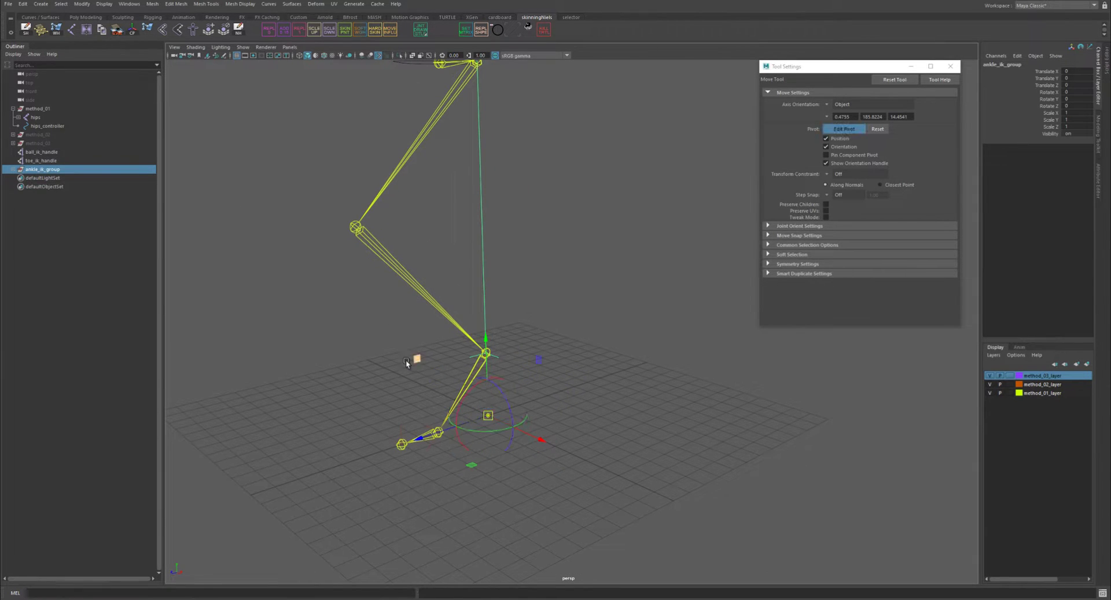
click(435, 431)
Group ball_ik_handle under the name ball_ik_group and place the group's pivot on the ball joint.
click(49, 152)
key(ctrl+g)
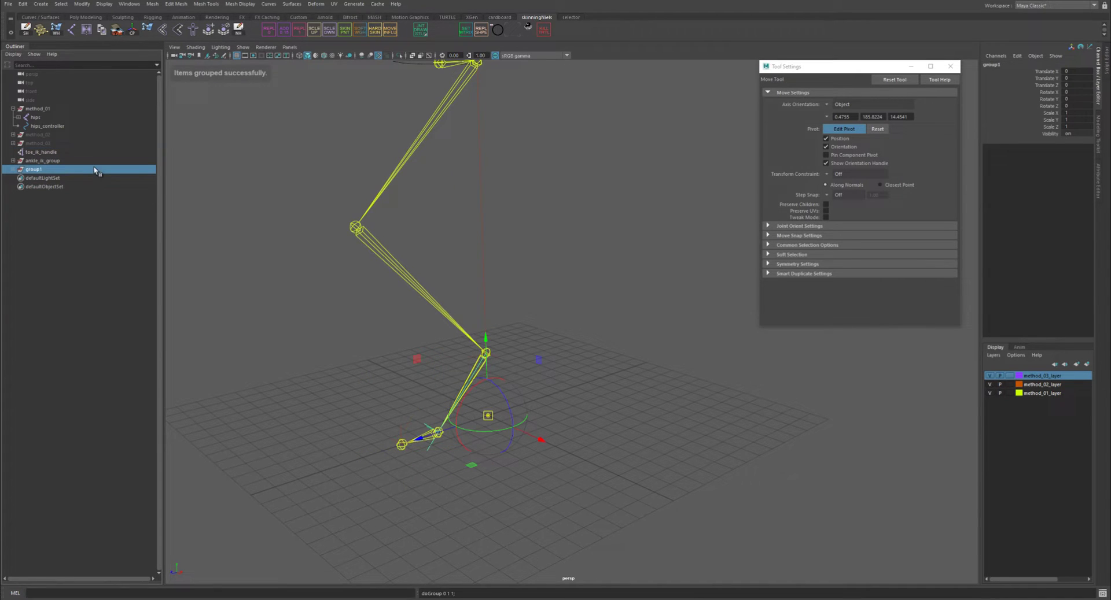
double_click(45, 169)
text(ball_ik_group)
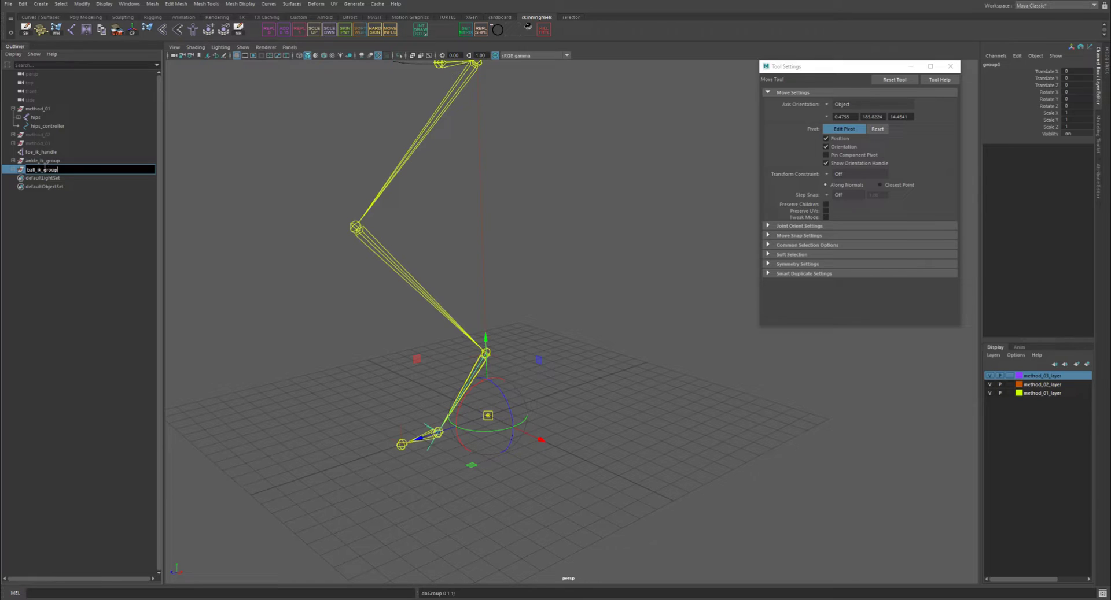
key(Return)
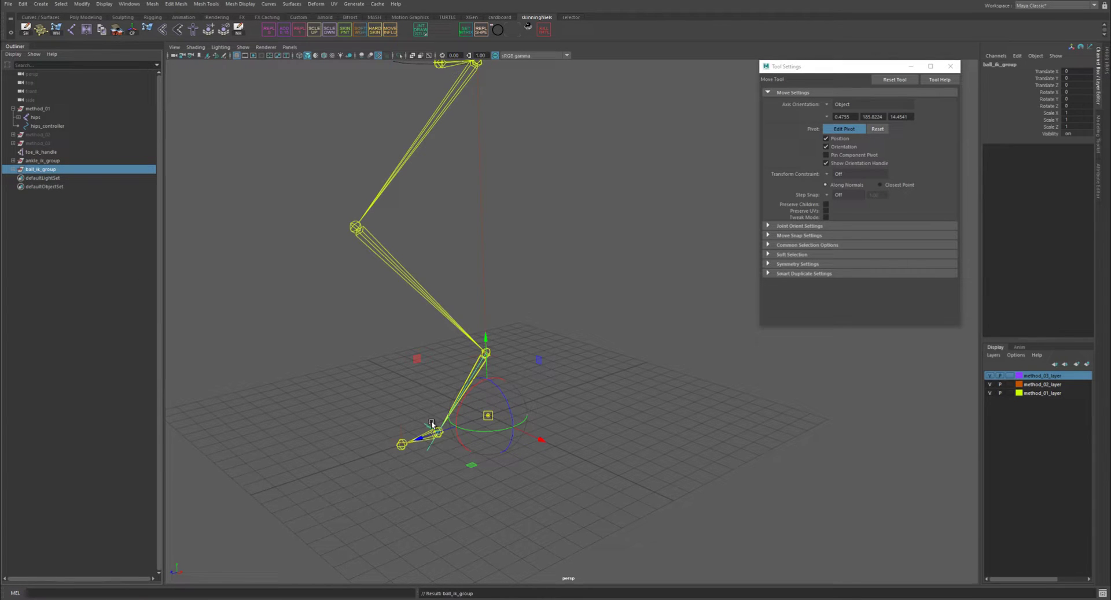
middle_drag(528, 404, 438, 433)
Group toe_ik_handle under the name toe_ik_group and place the group's pivot on the ball joint.
middle_drag(49, 152, 44, 150)
click(44, 152)
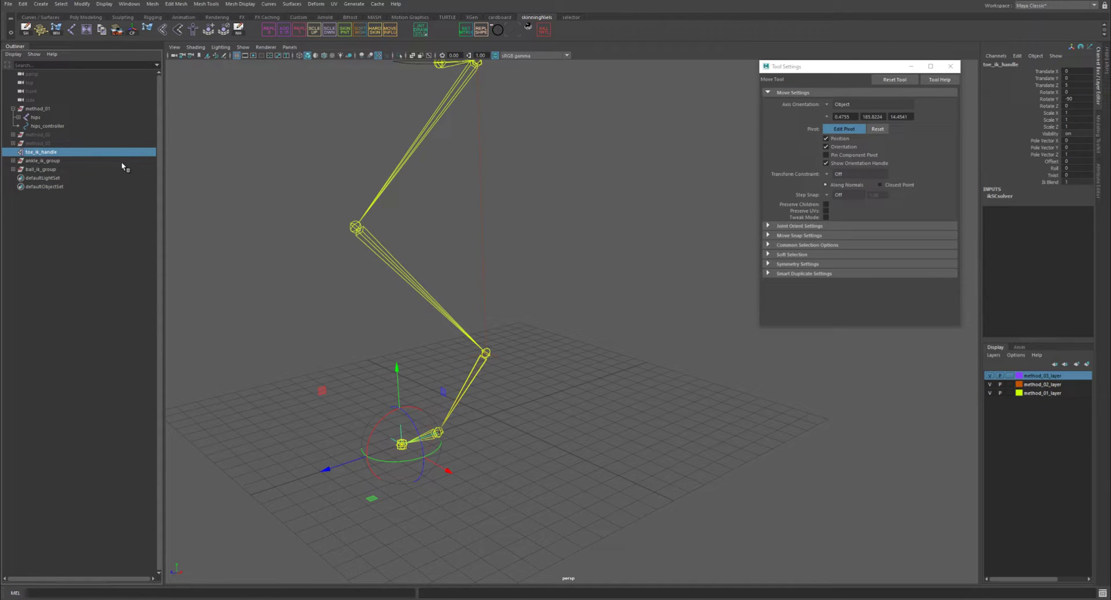
key(ctrl+g)
double_click(34, 169)
text(toe_ik_group)
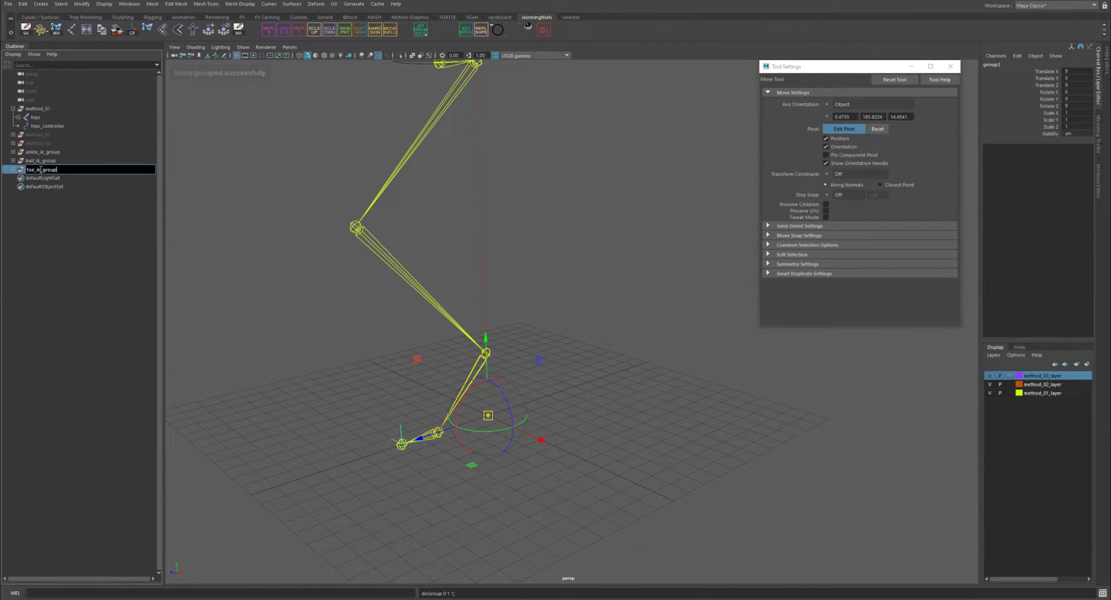
key(Return)
middle_drag(501, 413, 552, 380)
middle_drag(433, 424, 423, 449)
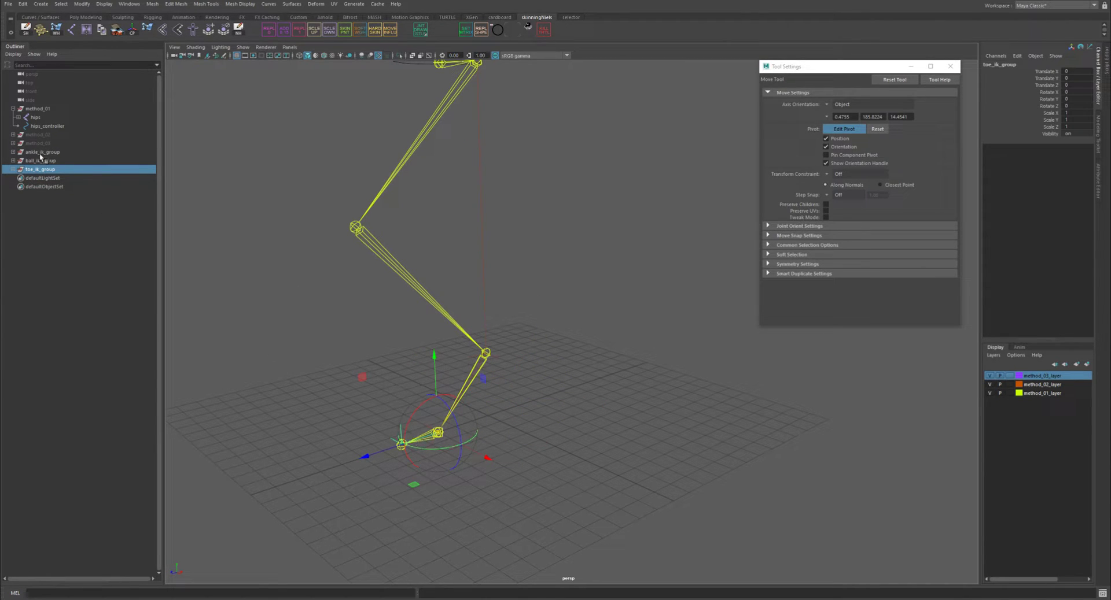
Group the ankle, ball and toe IK groups together as toe_roll_group, with its pivot on the toe joint.
drag(42, 152, 47, 169)
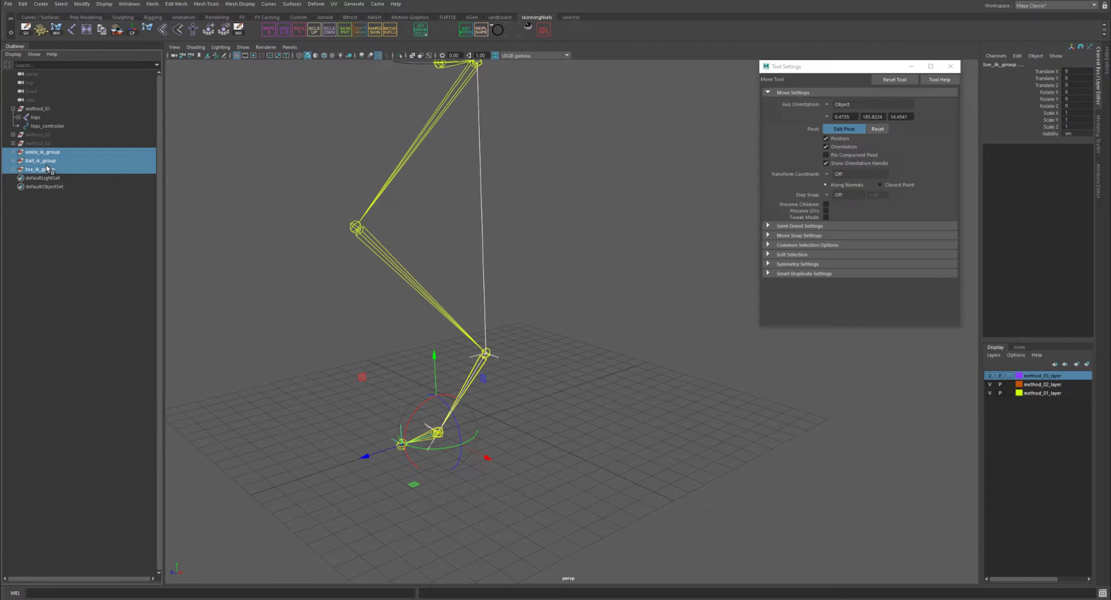
key(ctrl+g)
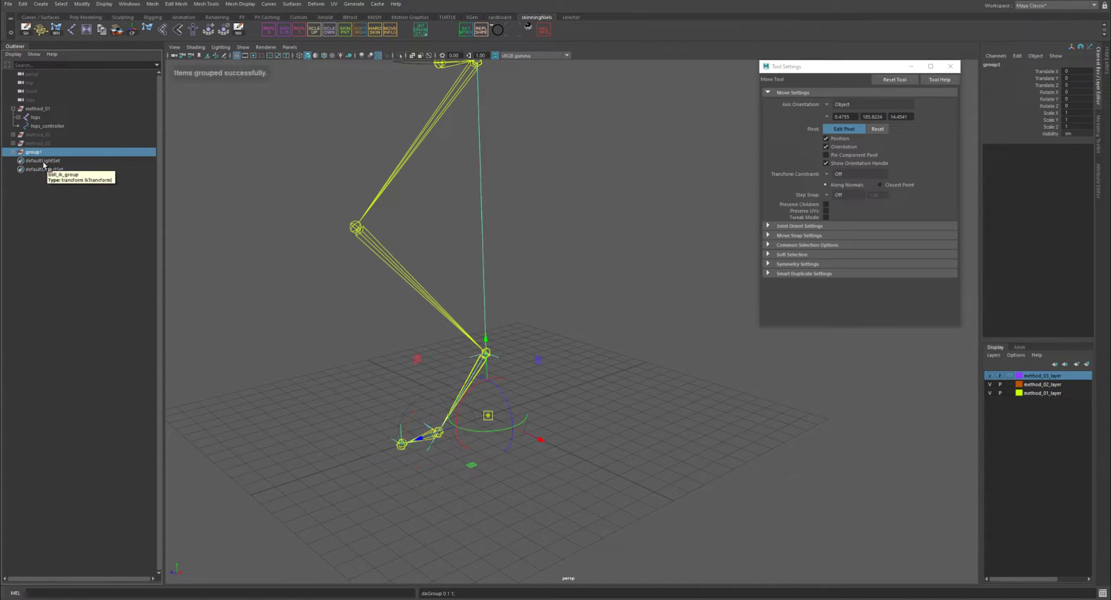
double_click(38, 152)
text(toe)
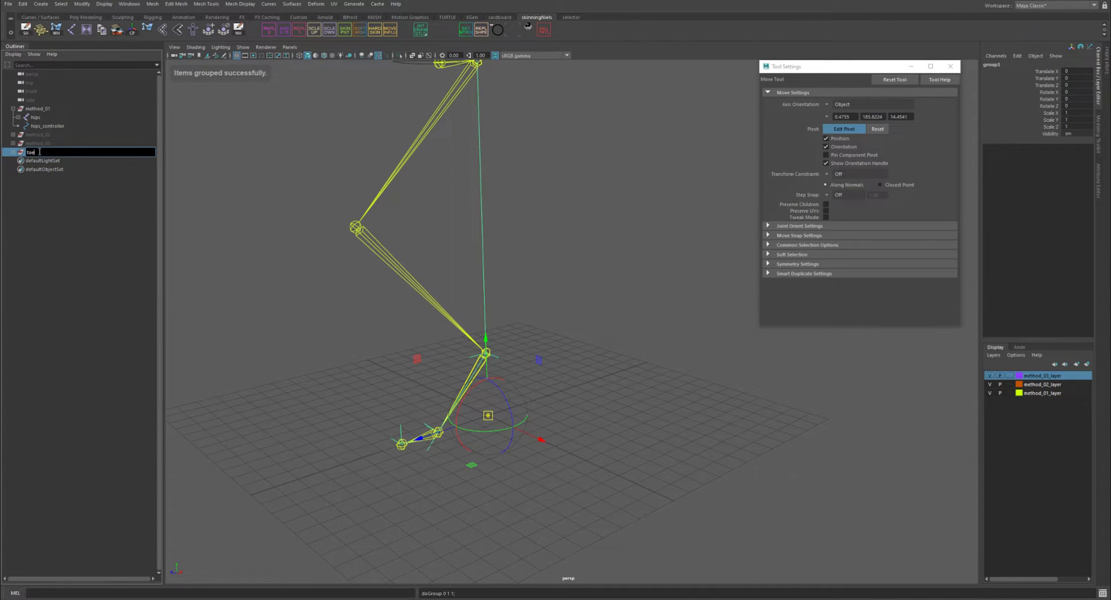
text(_roll_group)
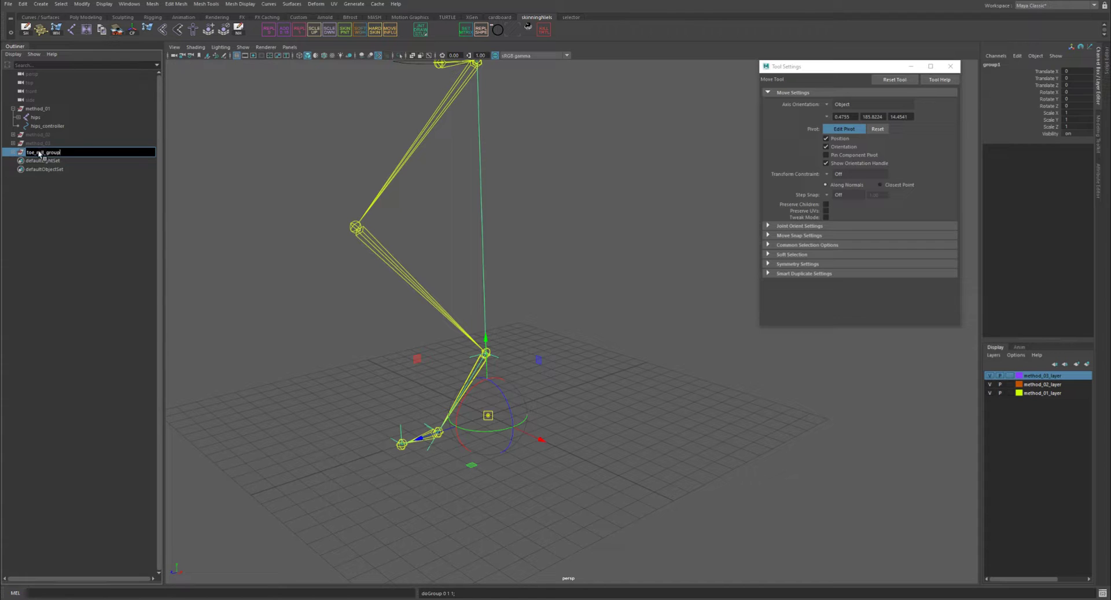
key(Return)
drag(483, 411, 520, 389)
middle_click(402, 443)
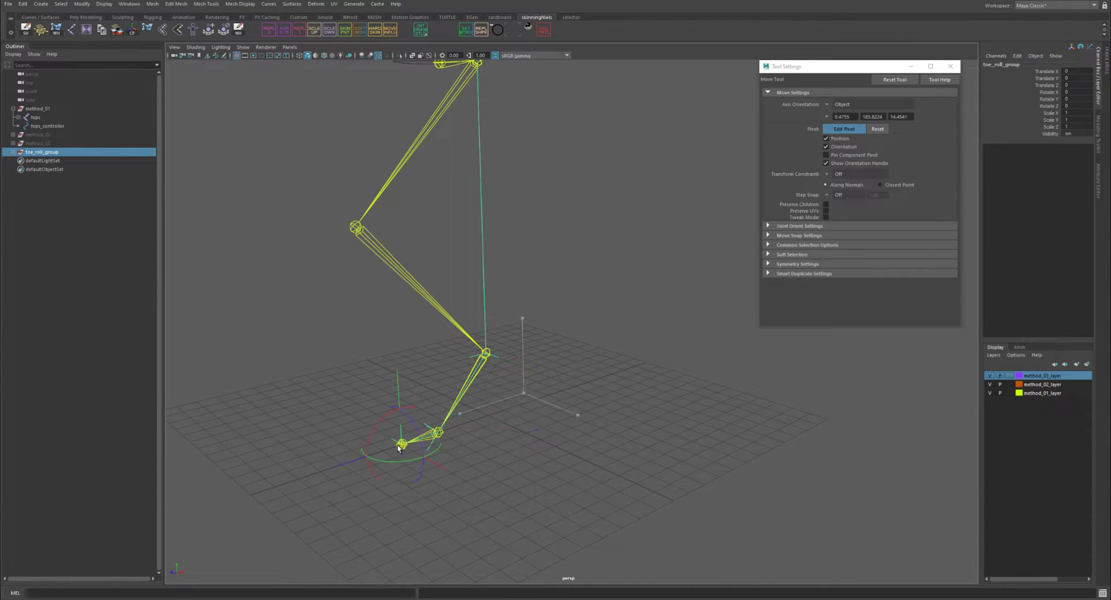
Group toe_roll_group under the name foot_group, place its pivot on the ball joint and expand its hierarchy.
key(ctrl+g)
double_click(46, 153)
text(doot_group)
key(Return)
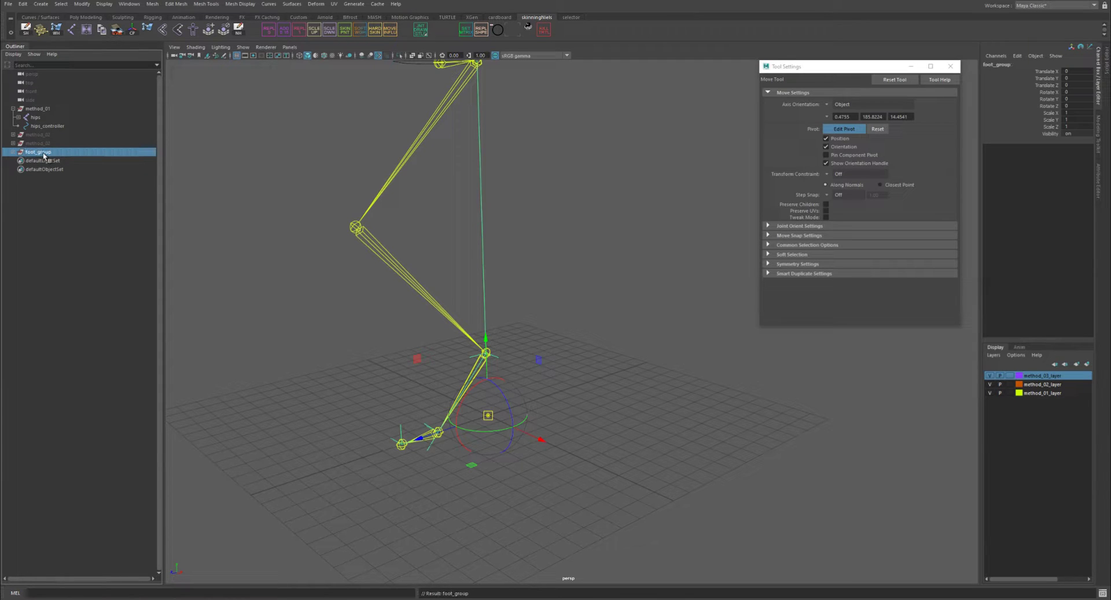
drag(492, 415, 596, 369)
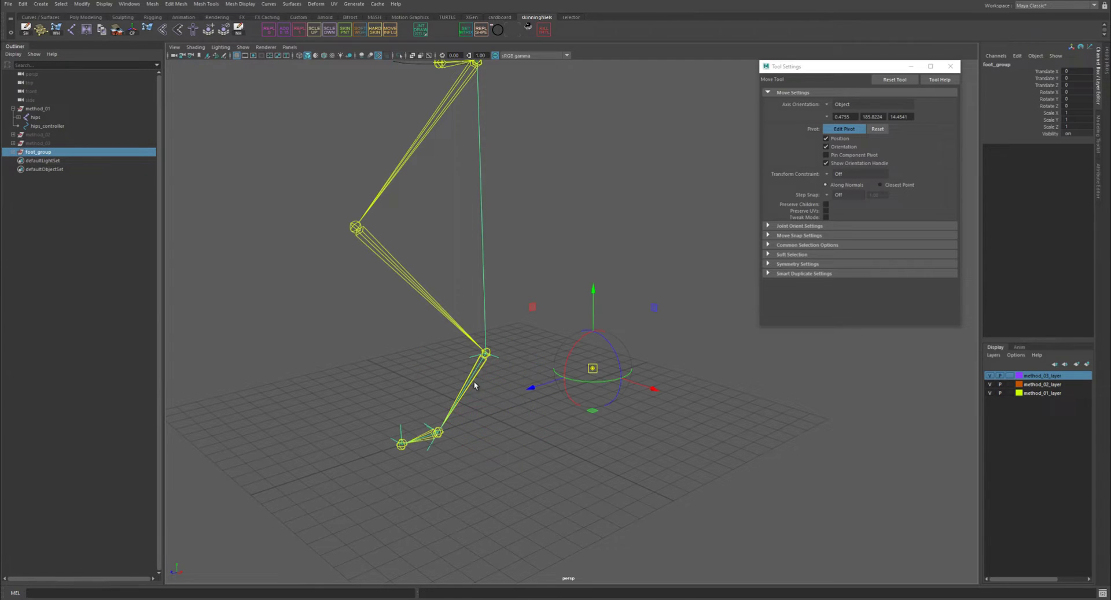
click(438, 433)
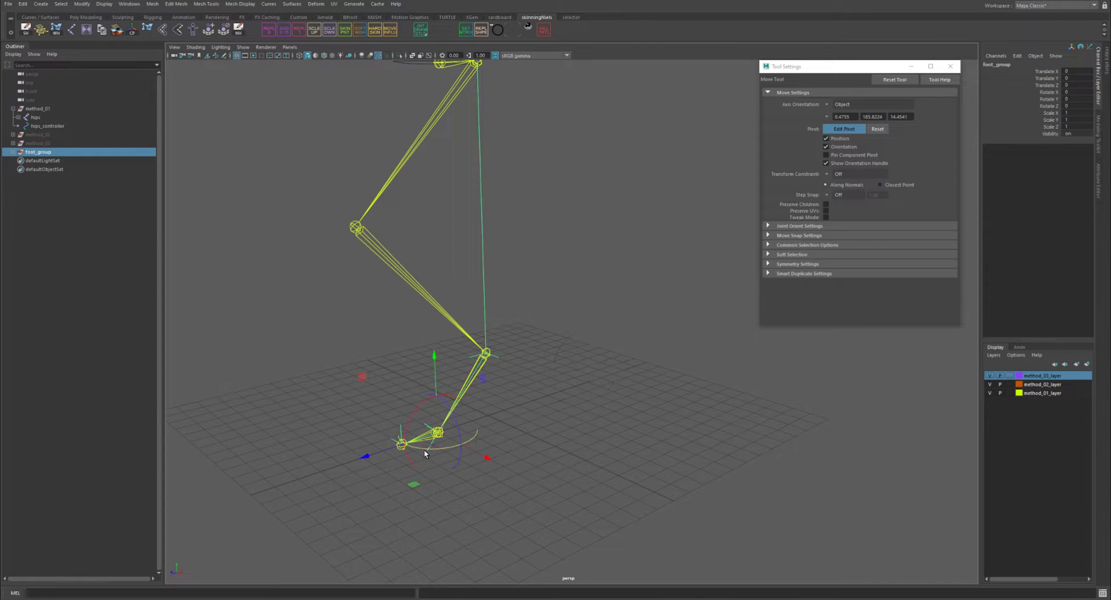
click(12, 151)
click(295, 305)
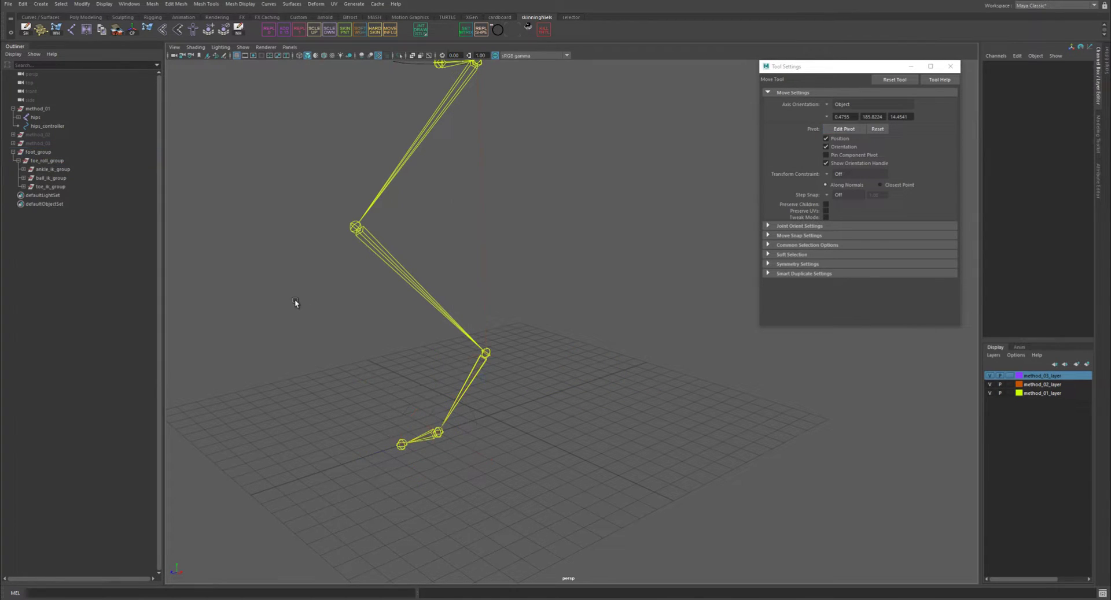
Test the rig by moving foot_group about 5.9 units in Y and 2 units in Z, and undo the move.
key(e)
alt+drag(412, 331, 345, 258)
scroll(344, 258, down, 2)
key(q)
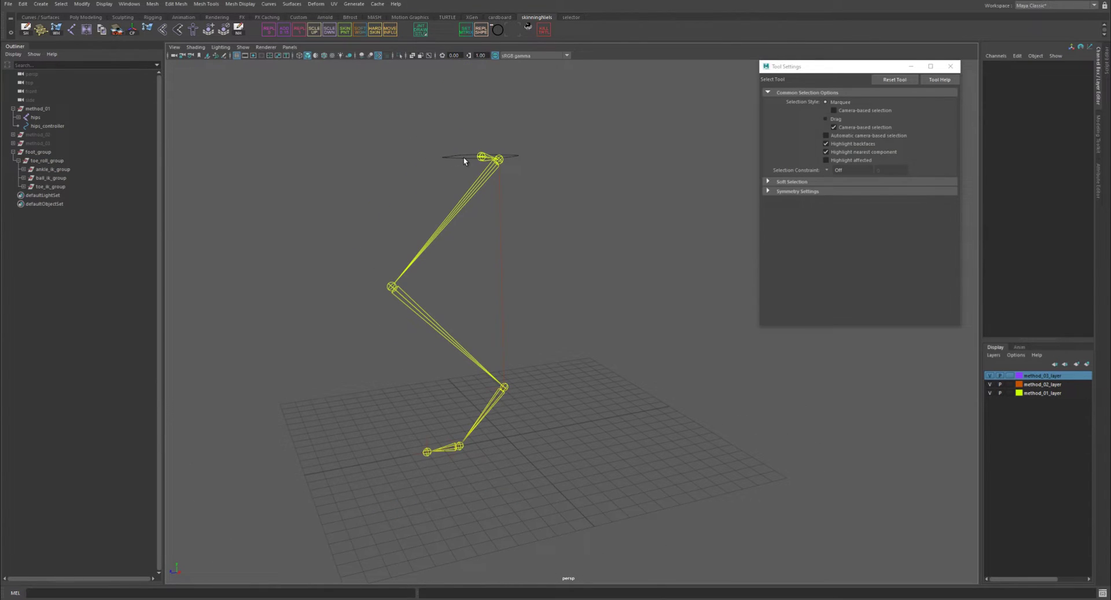
click(51, 152)
key(w)
drag(397, 399, 355, 317)
key(ctrl+z)
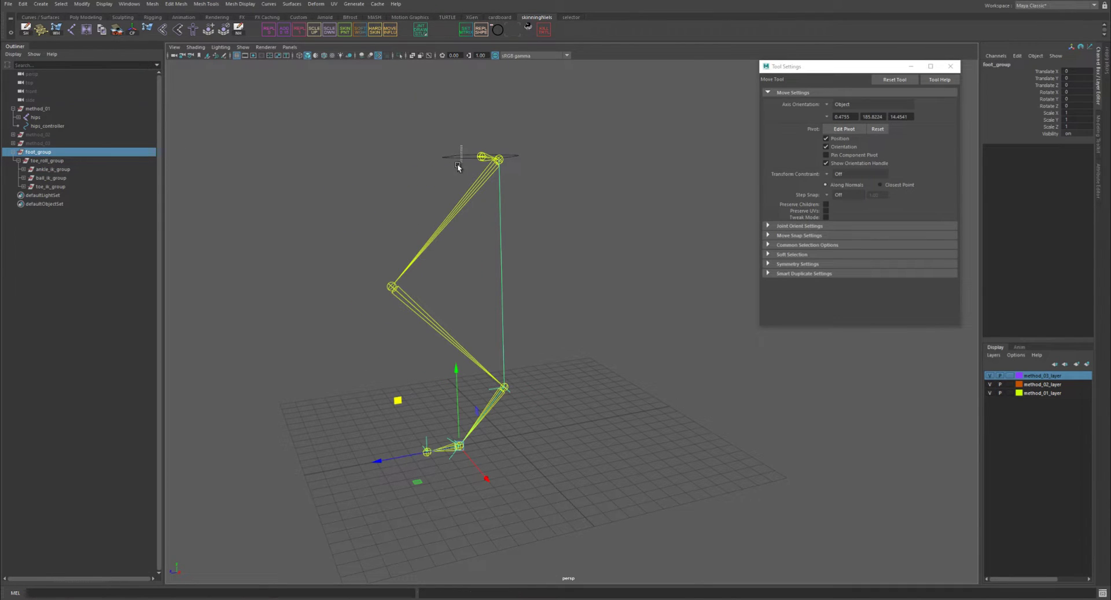
Test the leg by lowering hips_controller about 7.7 units and rotating ankle_ik_group about -22.6 degrees in X.
click(460, 157)
drag(489, 77, 469, 206)
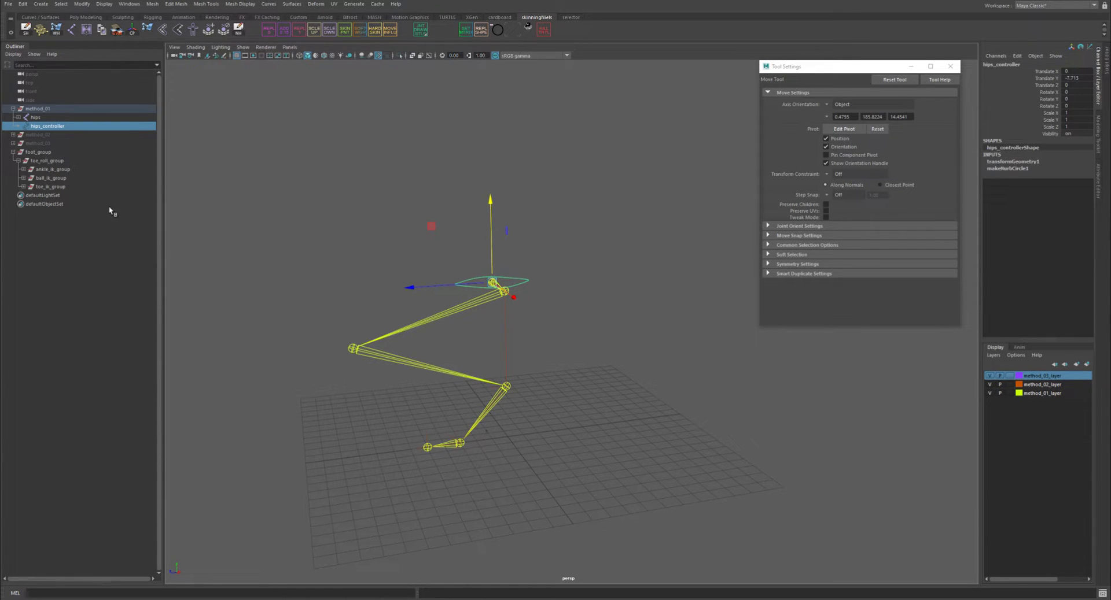
click(56, 172)
key(e)
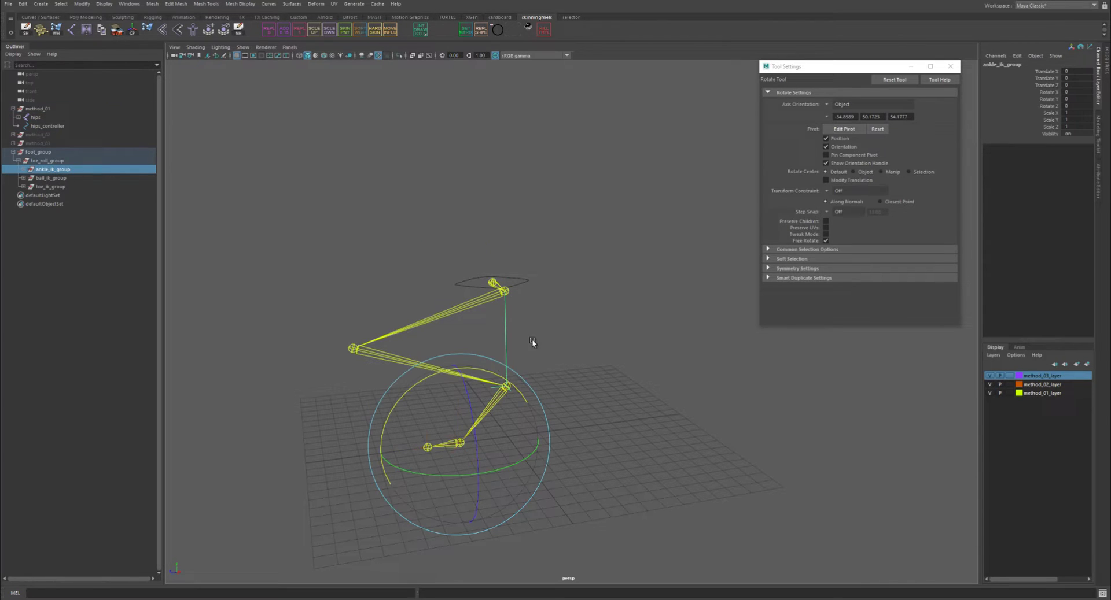
drag(478, 371, 503, 377)
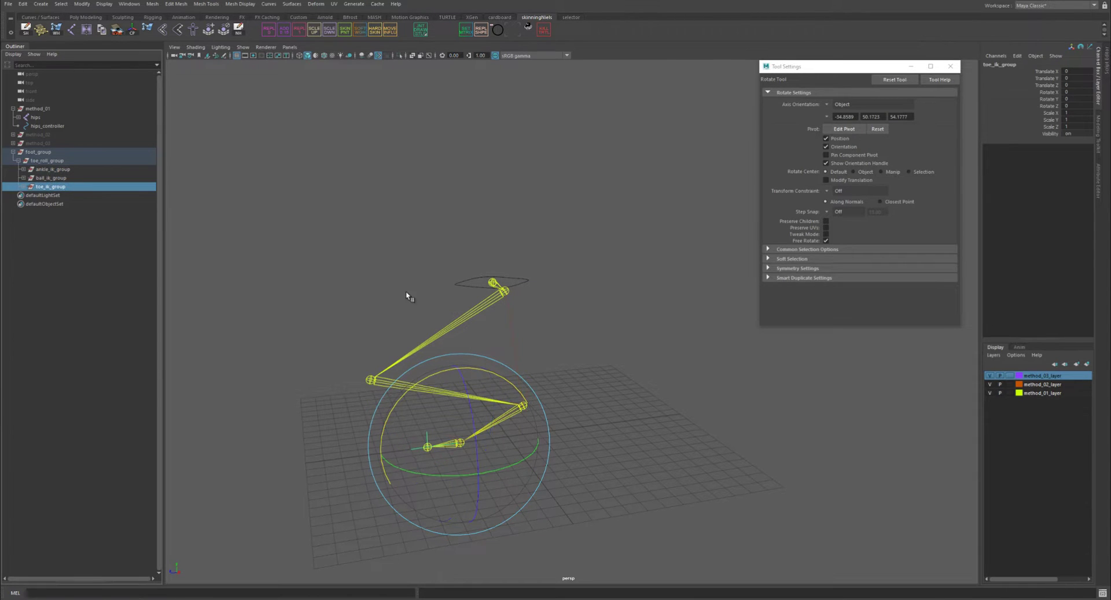
Try rotating toe_ik_group about -16.7 degrees in X and undo the rotation.
click(51, 187)
mouse_move(496, 378)
mouse_down()
mouse_move(531, 399)
mouse_move(498, 377)
mouse_move(512, 385)
mouse_up()
key(ctrl+z)
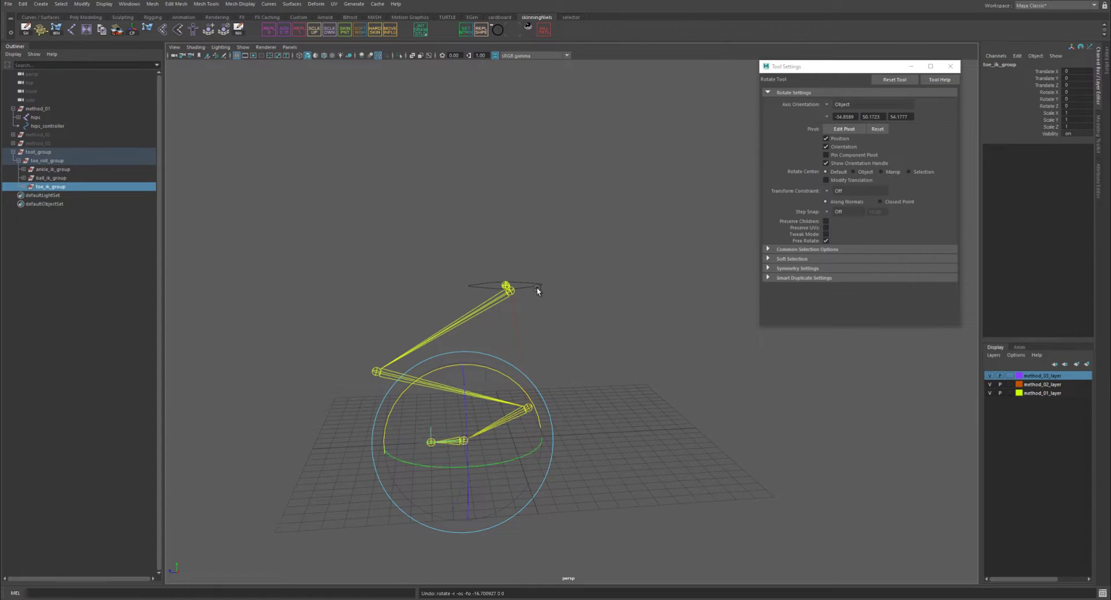
Undo the remaining test pose, including the ankle_ik_group rotation and the hips_controller move.
click(536, 287)
key(ctrl+z)
click(511, 428)
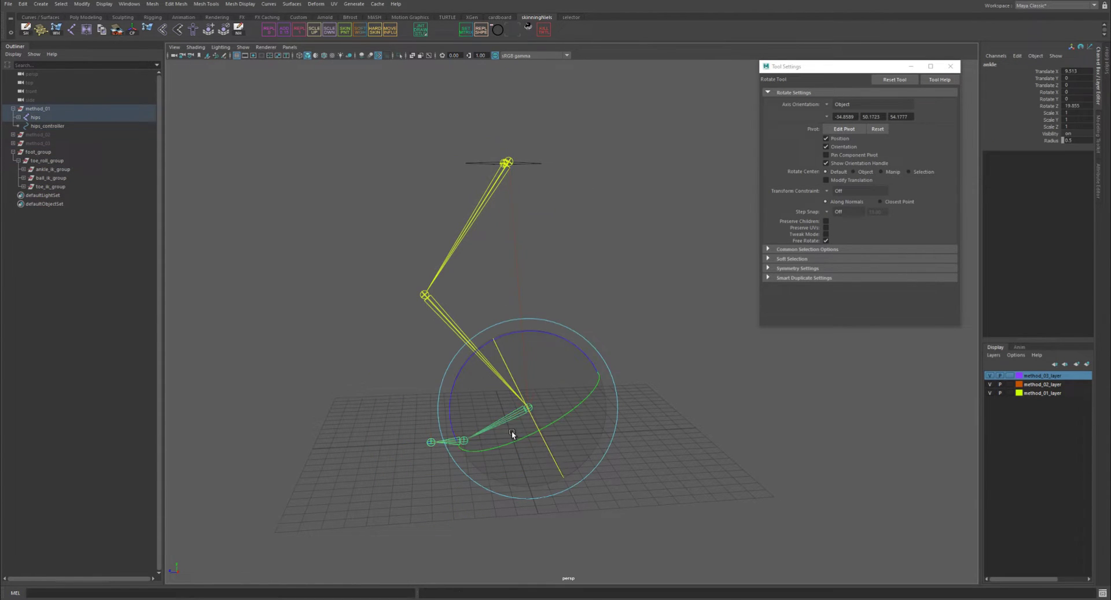
key(ctrl+z)
key(ctrl+z)
key(ctrl+z)
key(ctrl+z)
key(ctrl+z)
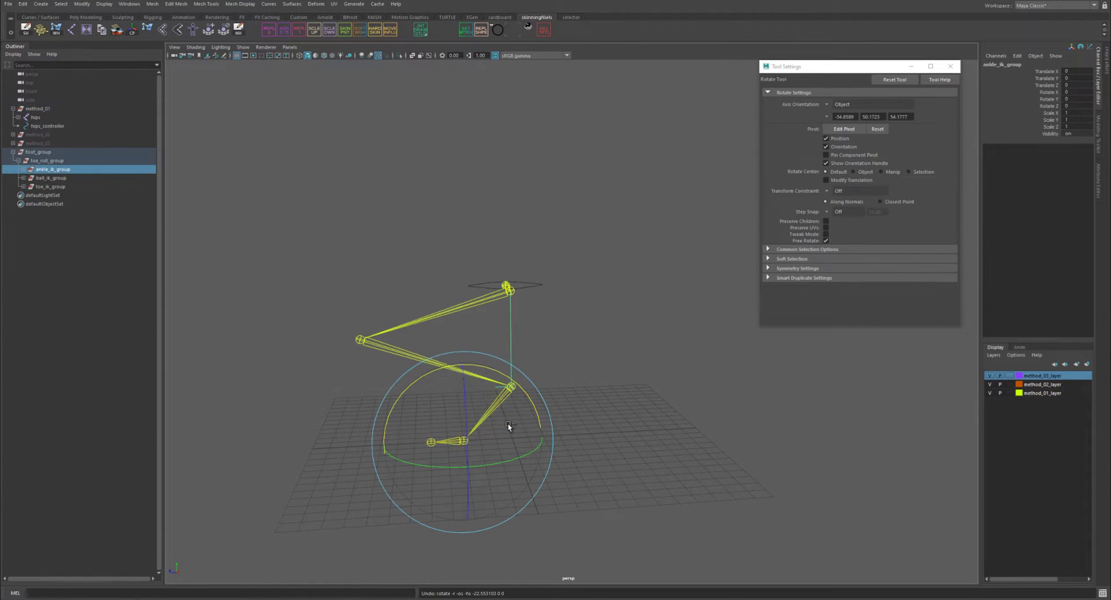
key(ctrl+z)
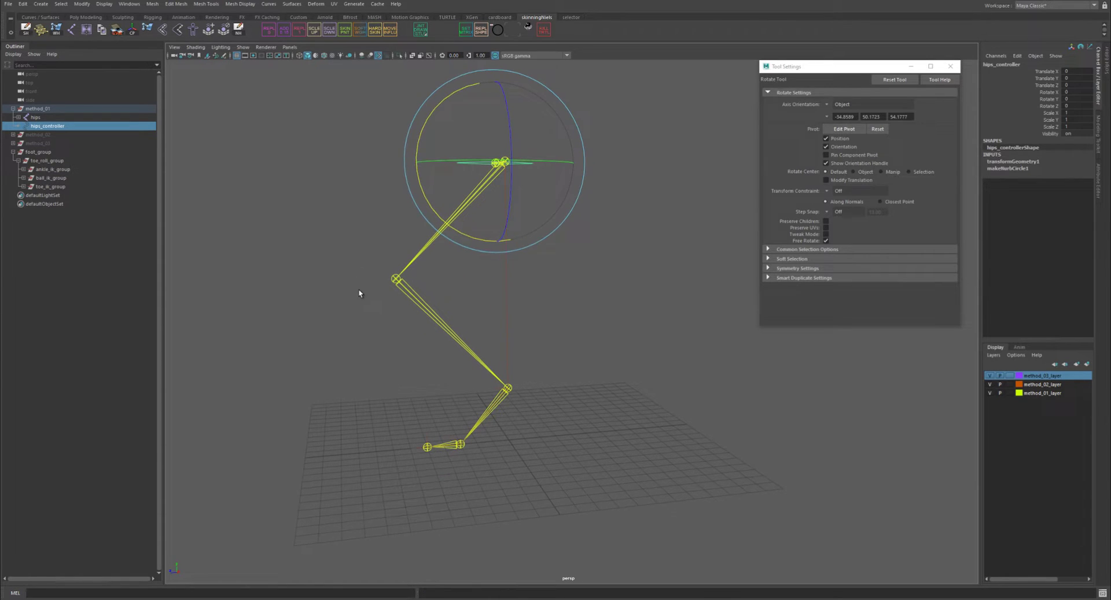
Show the Script Editor with the pole-vector locator script and move the Tool Settings window off it.
key(q)
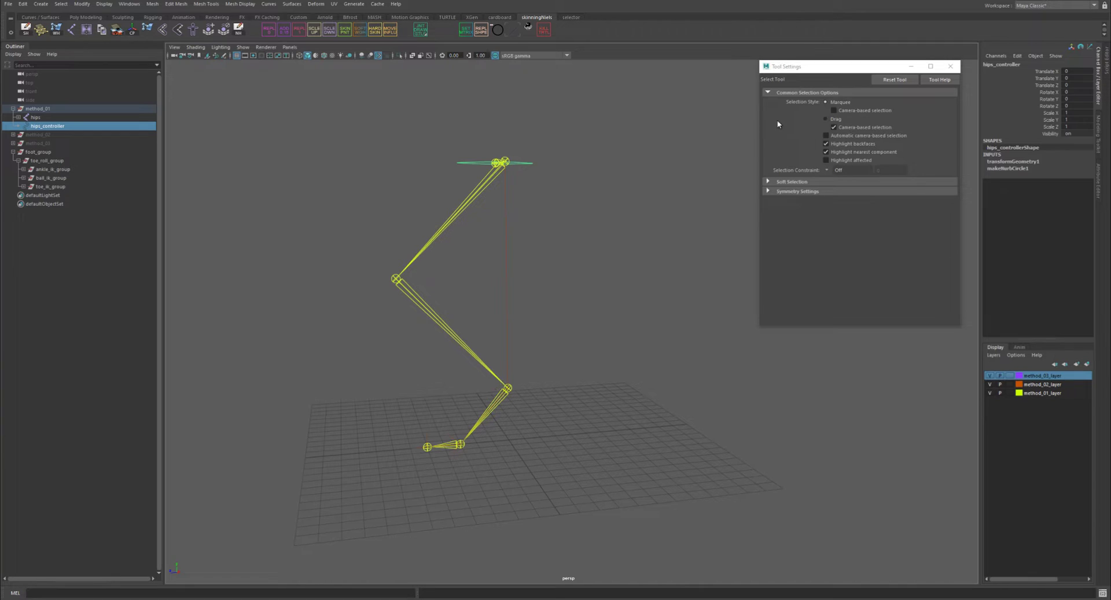
click(494, 391)
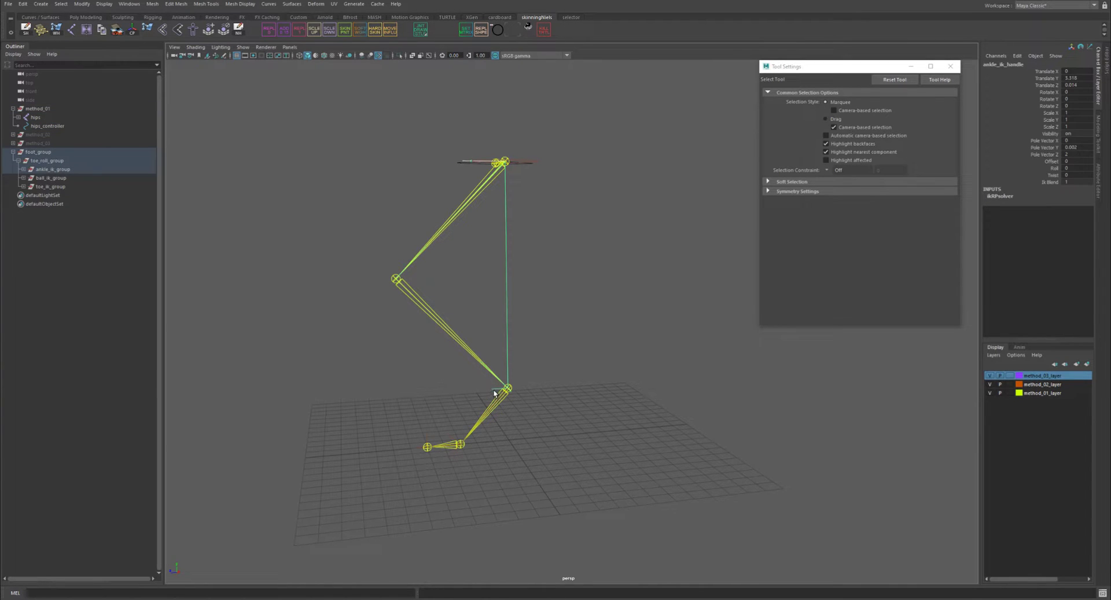
alt+drag(410, 360, 443, 326)
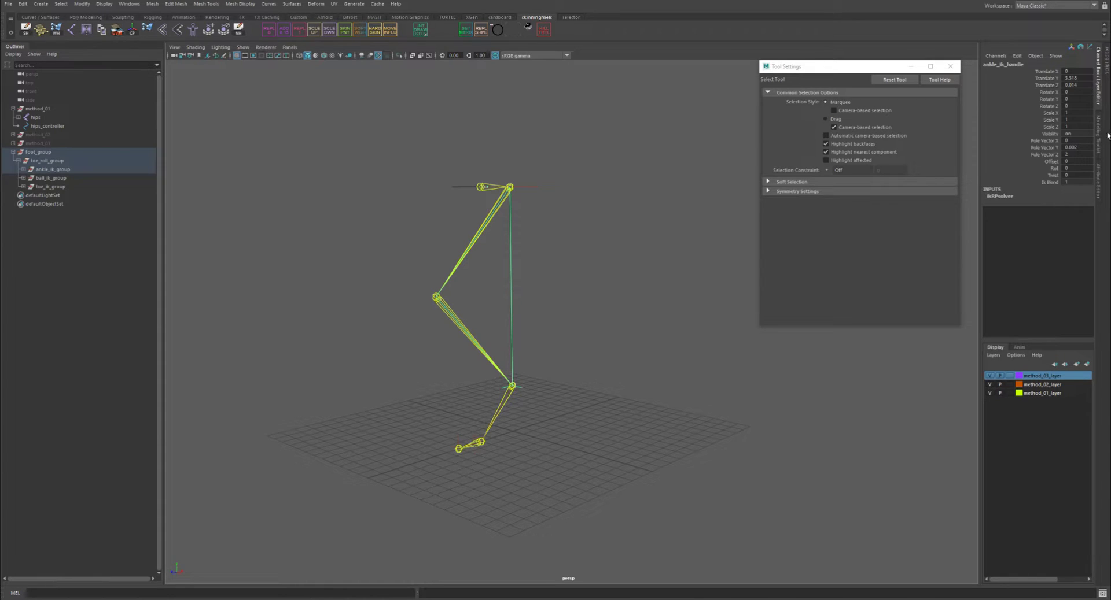
click(1106, 64)
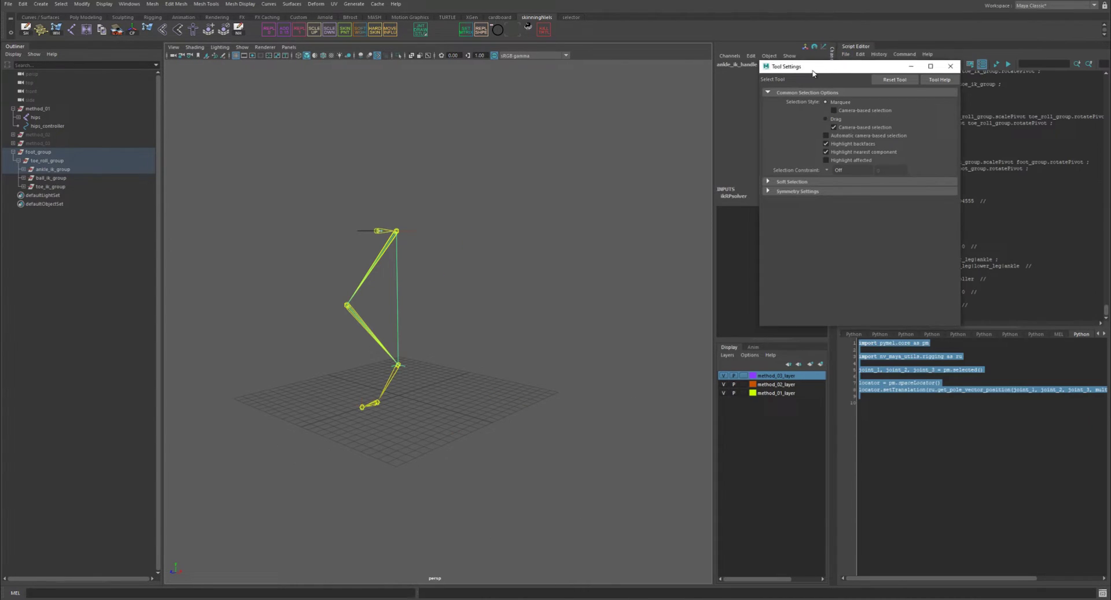
drag(813, 68, 682, 61)
click(963, 409)
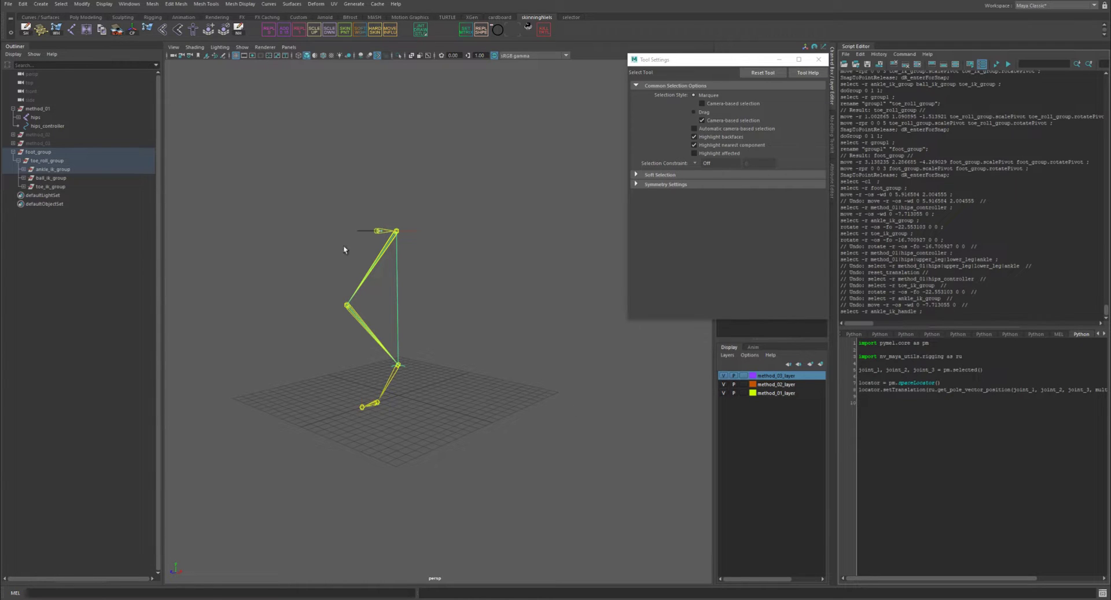
Run the pole-vector locator script on method_01's upper_leg, lower_leg and ankle joints, selected in that order.
alt+drag(345, 250, 394, 288)
click(396, 259)
shift+click(386, 317)
shift+click(415, 382)
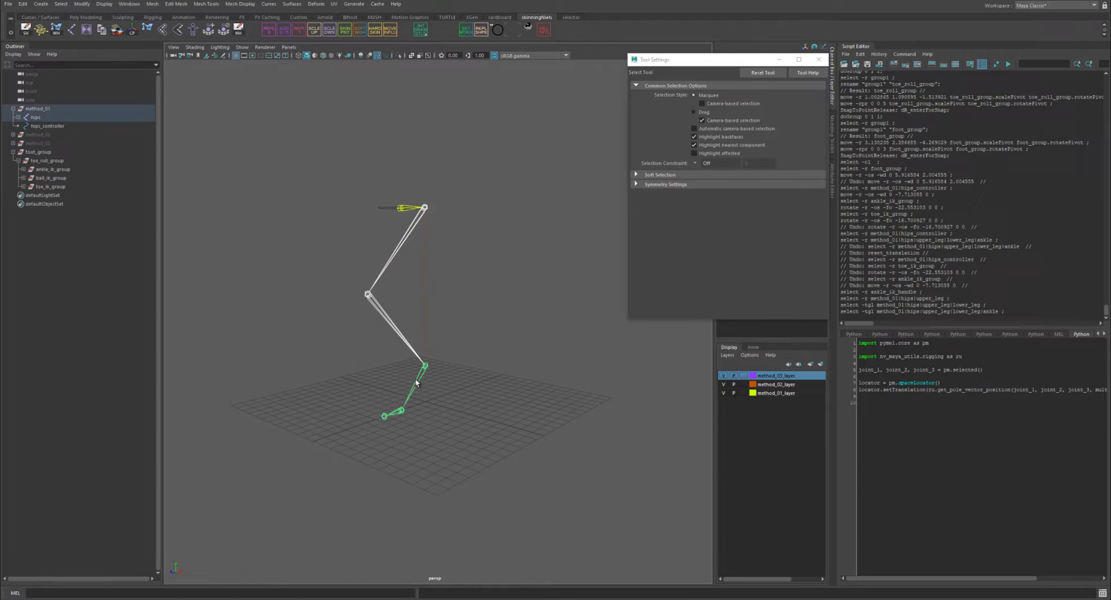
key(ctrl+a)
key(ctrl+Return)
Apply a pole vector constraint from locator1 to ankle_ik_handle.
click(253, 330)
click(250, 309)
scroll(451, 368, up, 3)
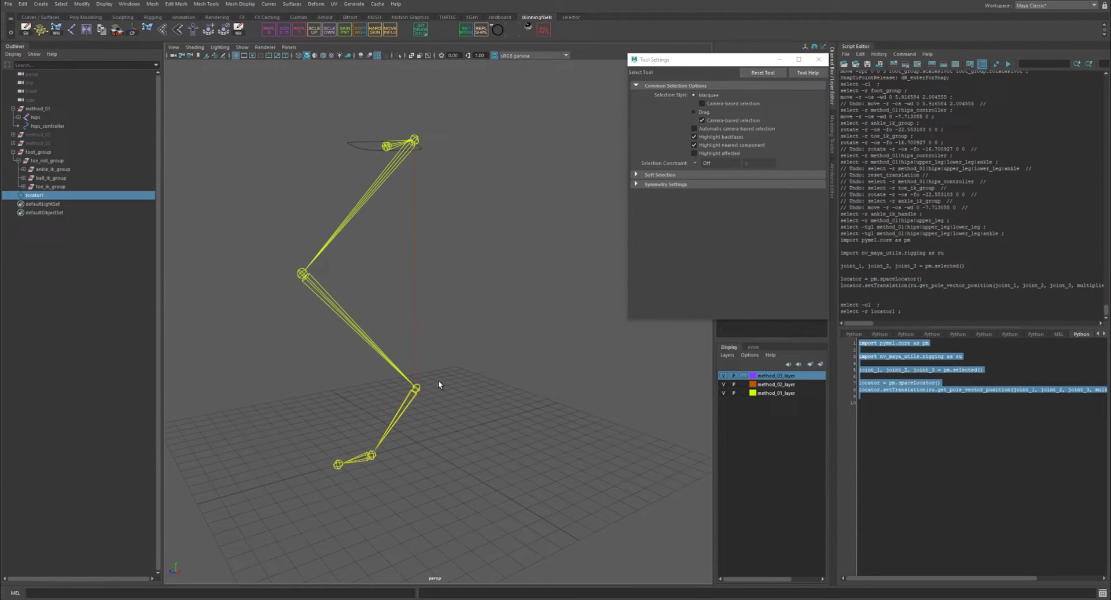
shift+click(425, 396)
key(space)
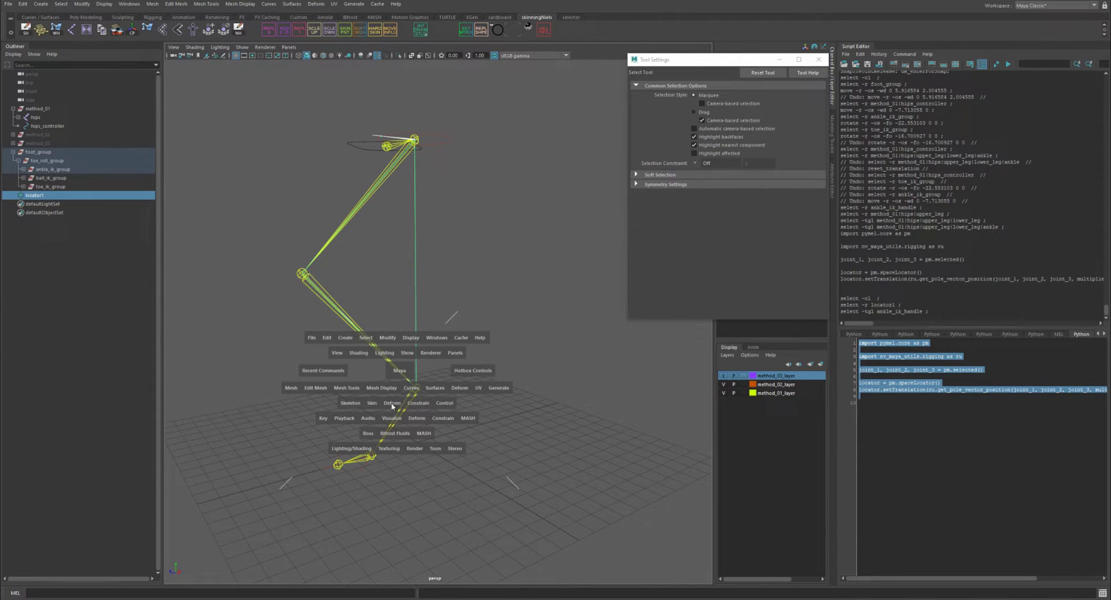
click(419, 403)
click(433, 470)
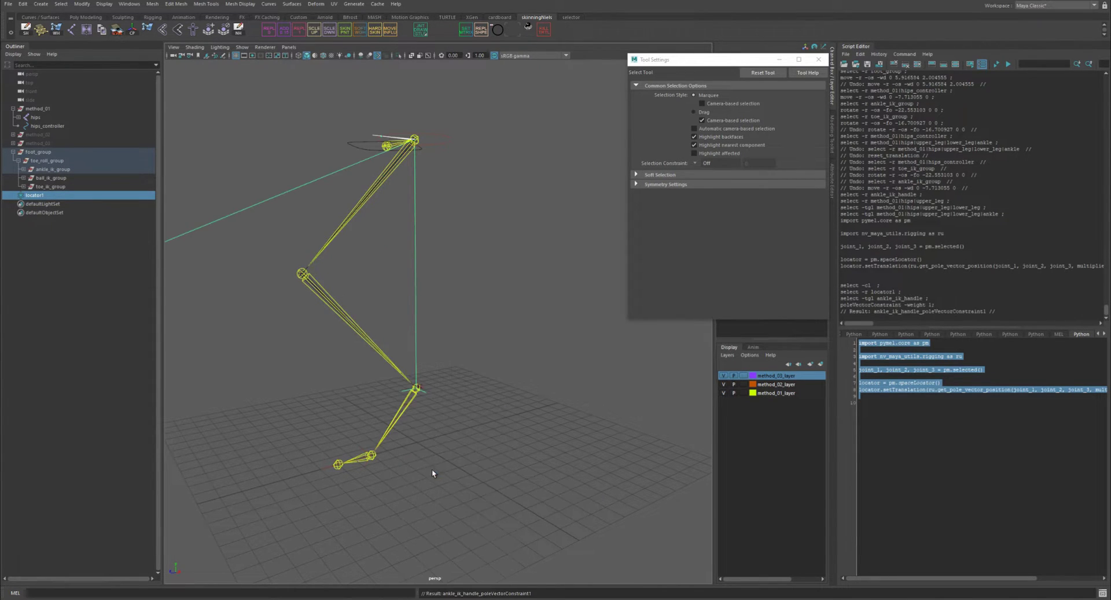
Test the knee direction by moving locator1 about 7.2 units in X, and undo the move.
alt+right_drag(391, 327, 345, 337)
click(346, 337)
click(346, 328)
key(w)
alt+drag(346, 328, 513, 379)
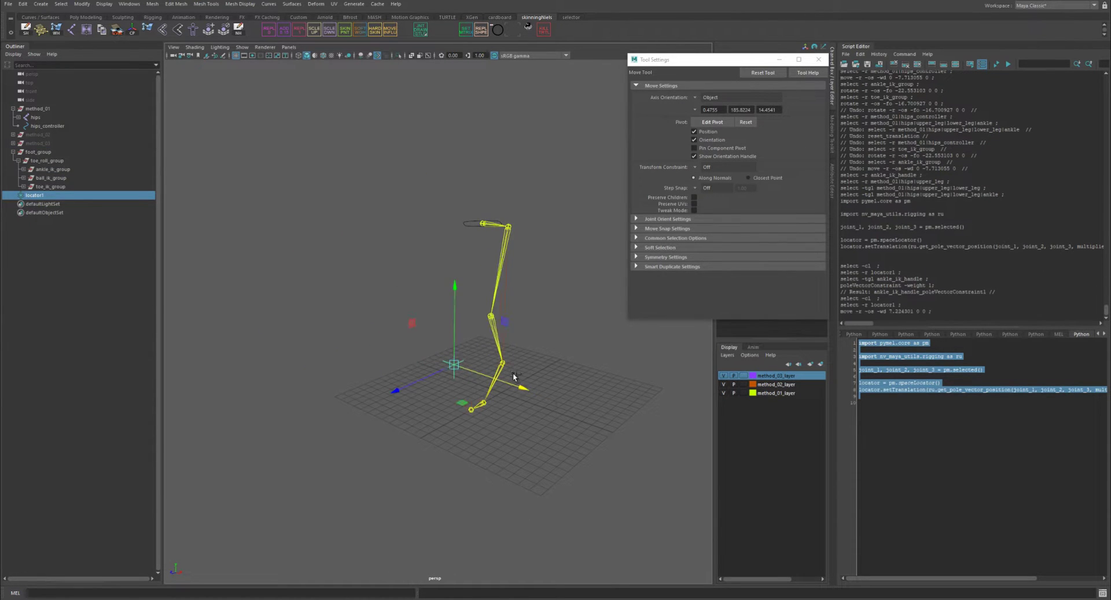
key(ctrl+z)
Test the constrained leg by moving hips_controller about -6 in Y and 1.5 in Z and rotating ankle_ik_group about -3.4 degrees in X.
key(q)
click(474, 231)
key(w)
alt+drag(491, 208, 516, 182)
middle_drag(442, 165, 428, 234)
key(q)
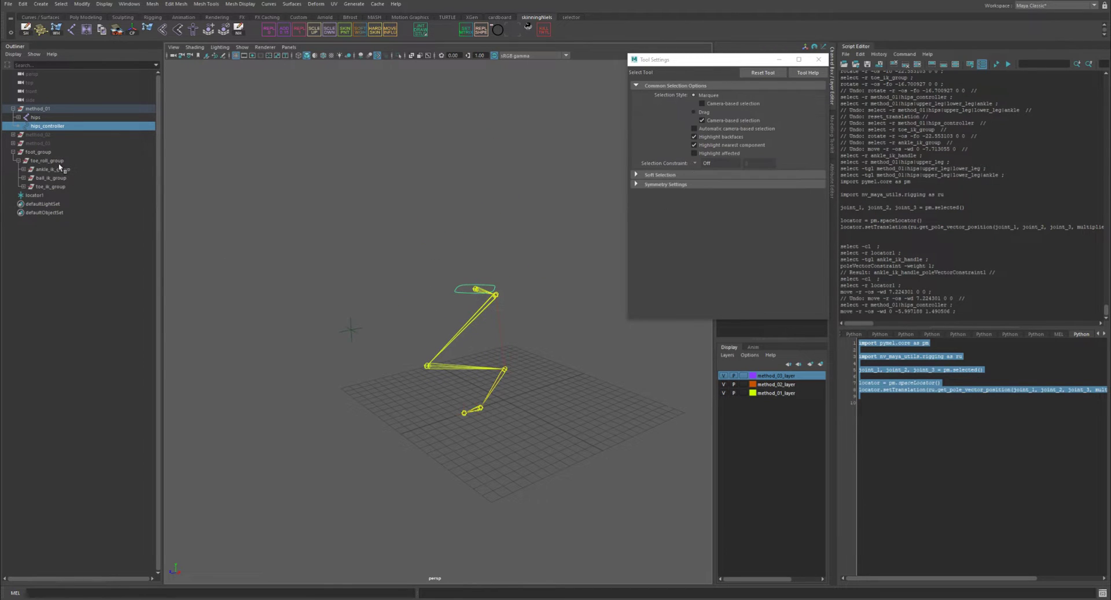
click(59, 168)
key(e)
mouse_move(457, 343)
middle_down()
mouse_move(467, 356)
mouse_move(438, 354)
middle_up()
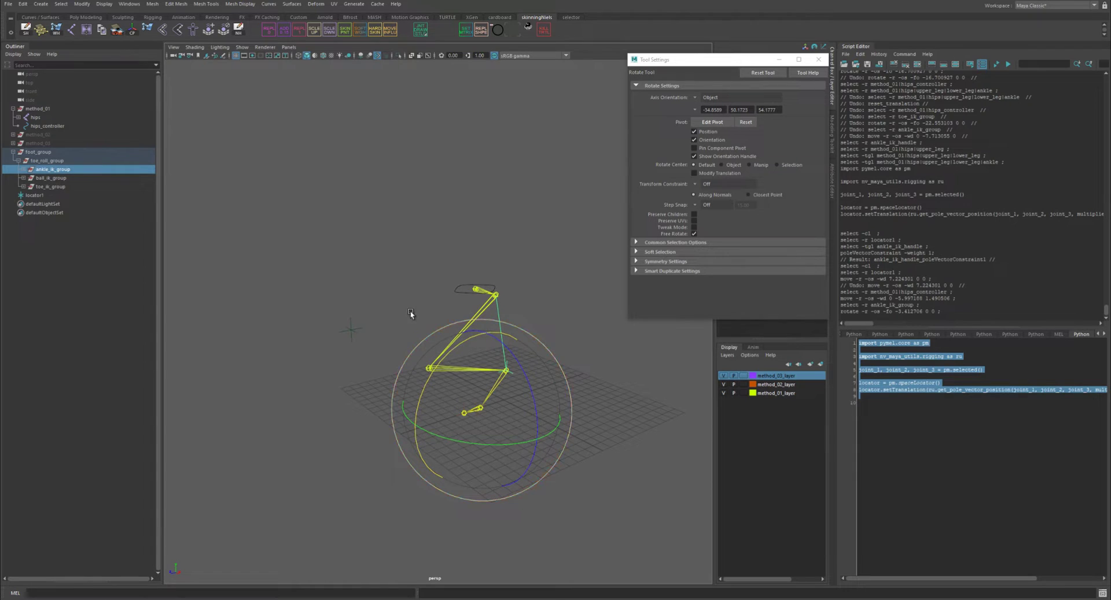
Undo the ankle_ik_group rotation and the hips_controller move, and clear the selection.
click(379, 283)
key(ctrl+z)
key(ctrl+z)
key(ctrl+z)
key(ctrl+z)
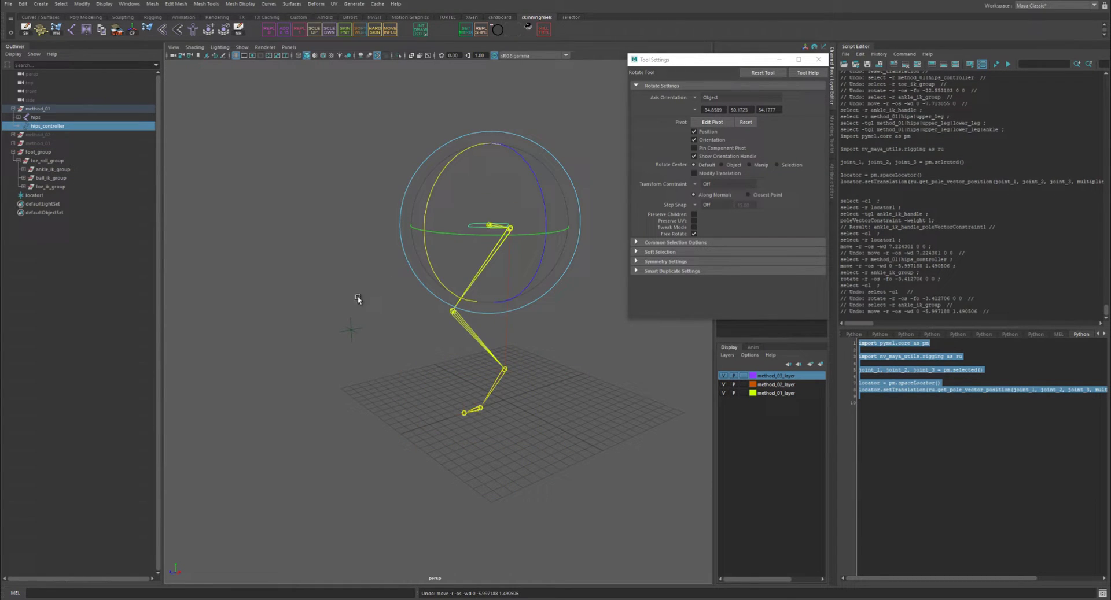
click(335, 262)
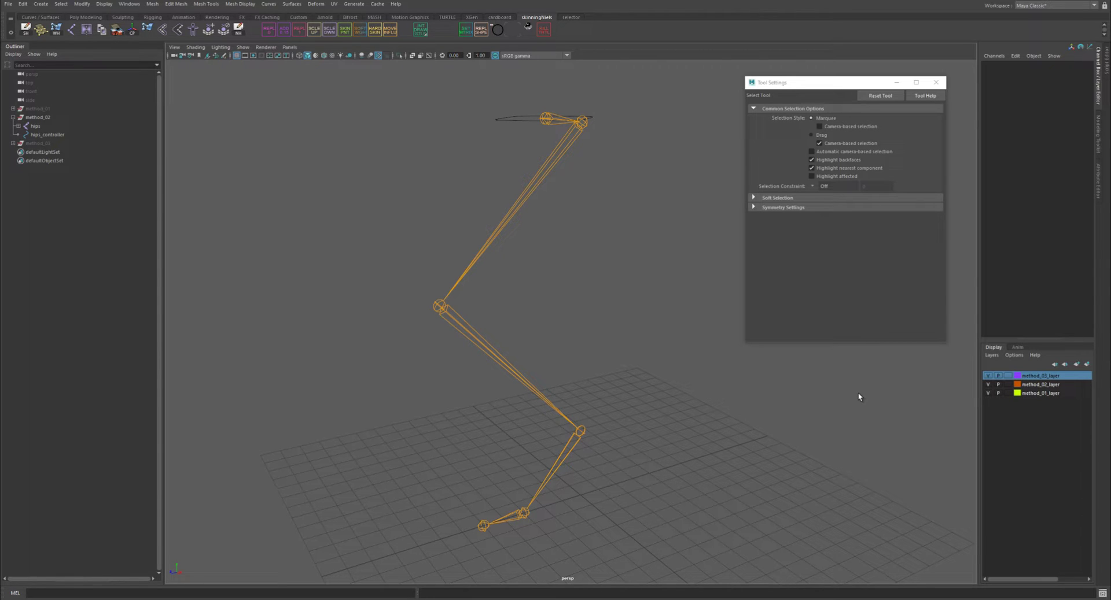
Create a Rotate-Plane Solver IK handle on the method_02 leg from the upper_leg joint to the ankle joint.
alt+drag(624, 273, 550, 260)
key(y)
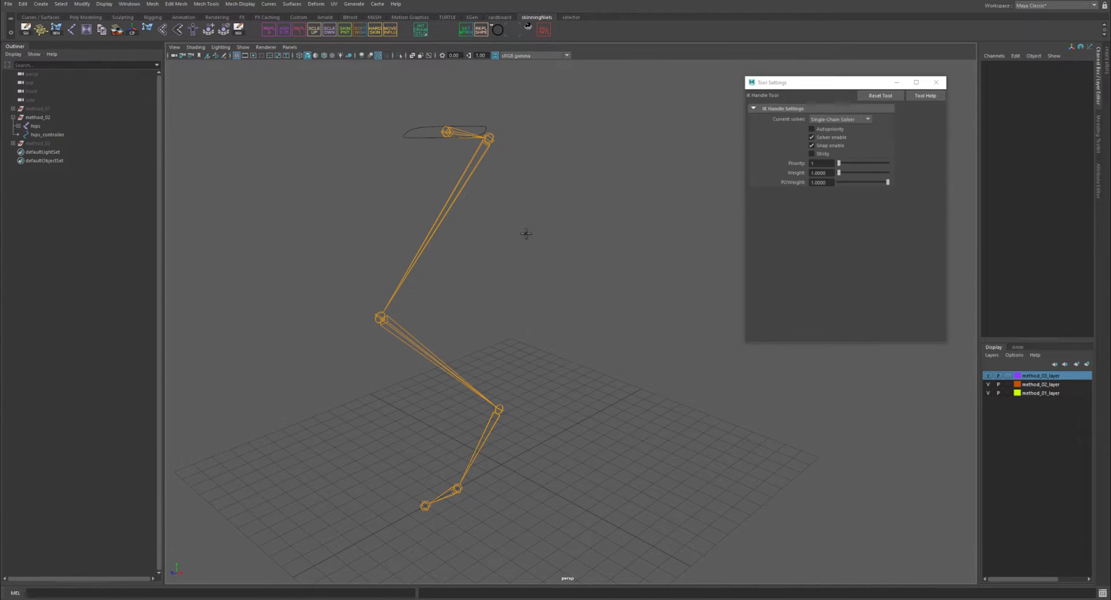
click(835, 119)
click(831, 137)
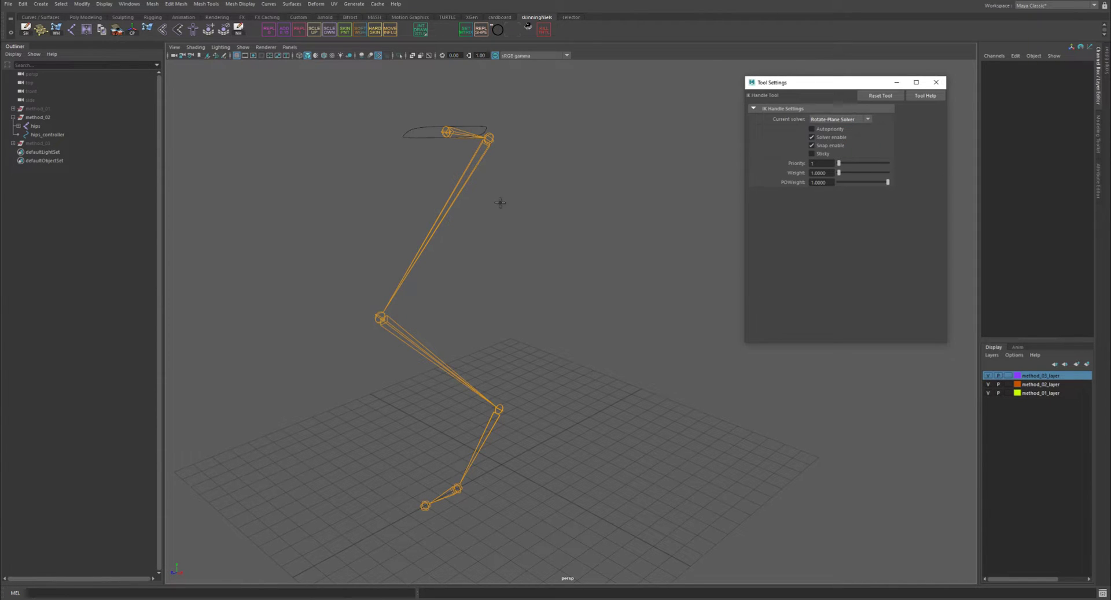
alt+middle_drag(501, 201, 532, 192)
click(520, 127)
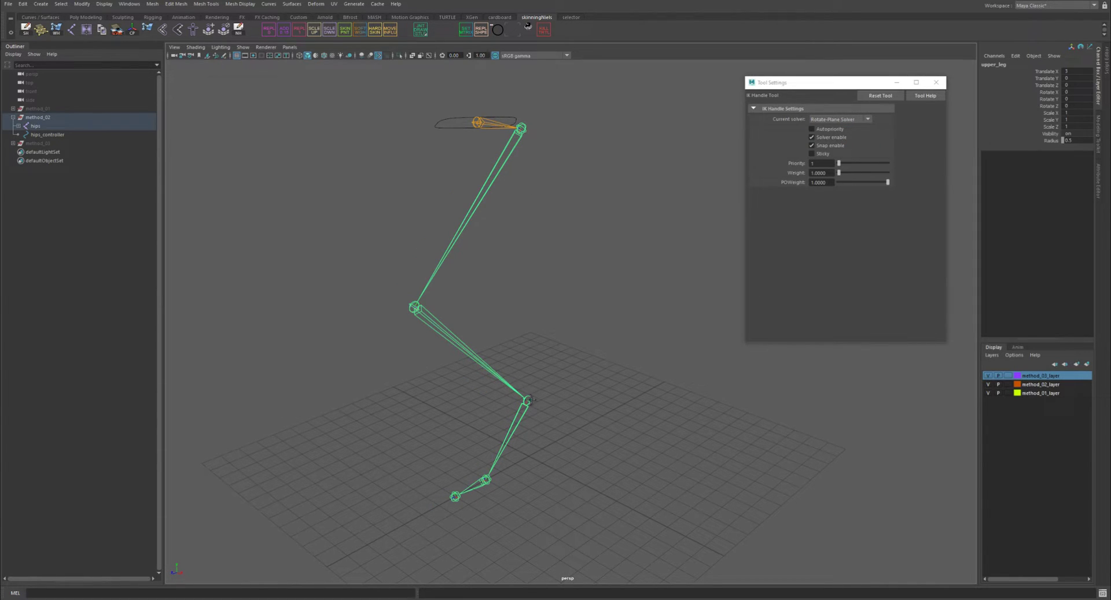
click(526, 401)
key(q)
Rename the new upper leg IK handle as upper_ik_handle.
double_click(36, 152)
text(upl)
text(er_ik_handle)
key(Return)
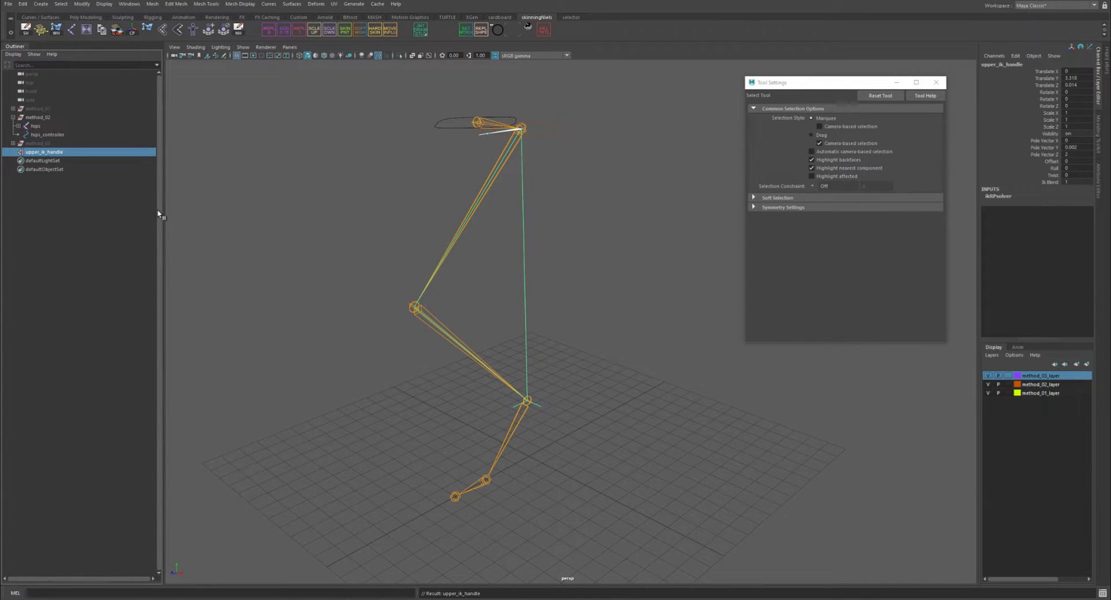
Create a Rotate-Plane Solver IK handle from the knee joint to the ball of the foot and name it lower_ik_handle.
key(y)
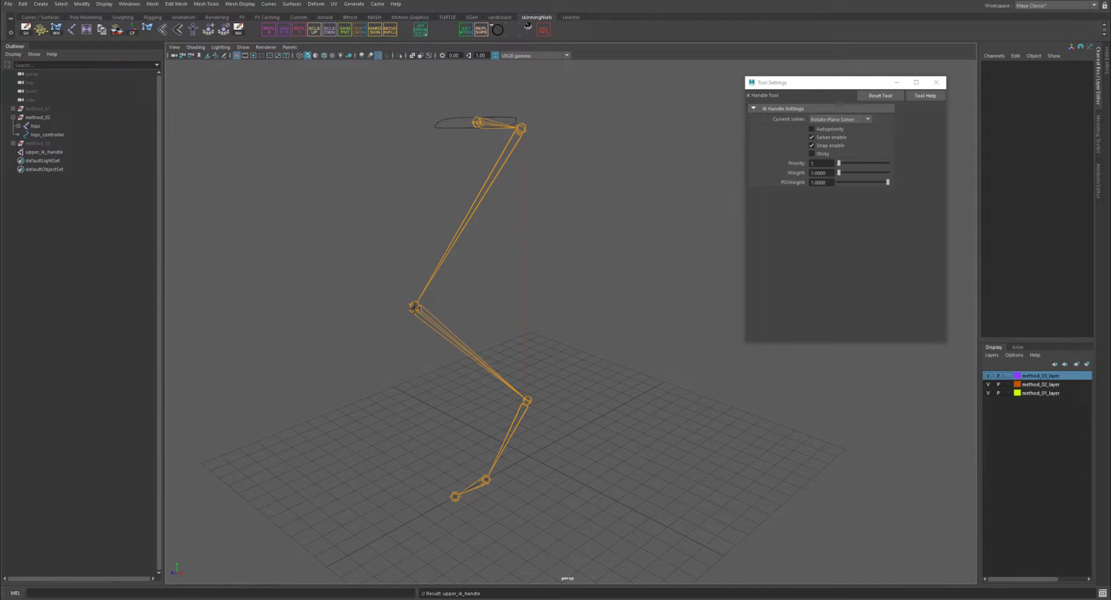
click(412, 305)
click(486, 479)
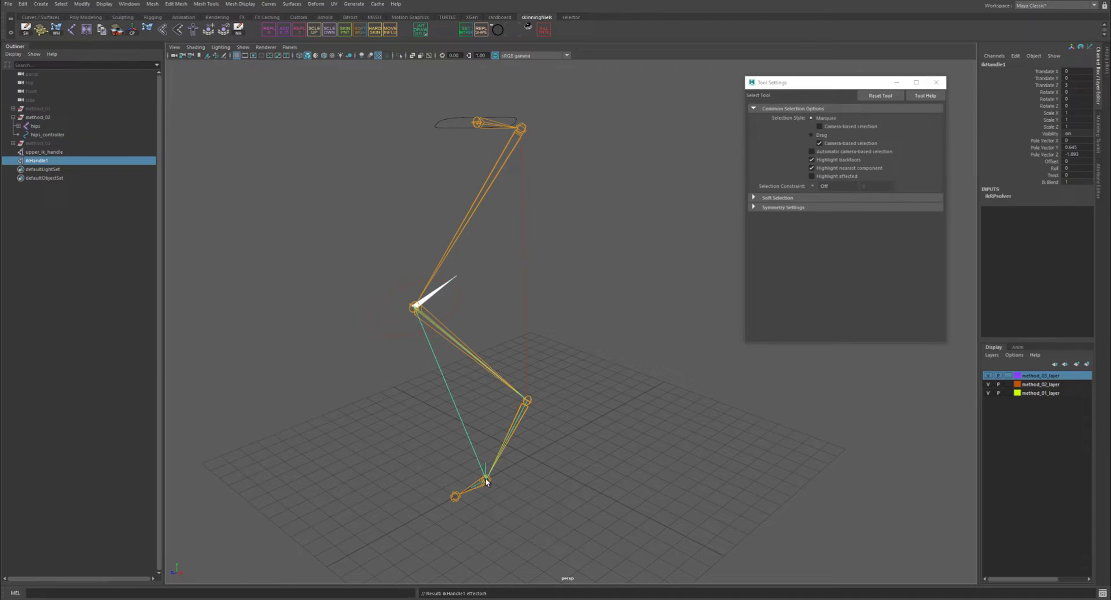
double_click(40, 161)
text(lower_ik_hand)
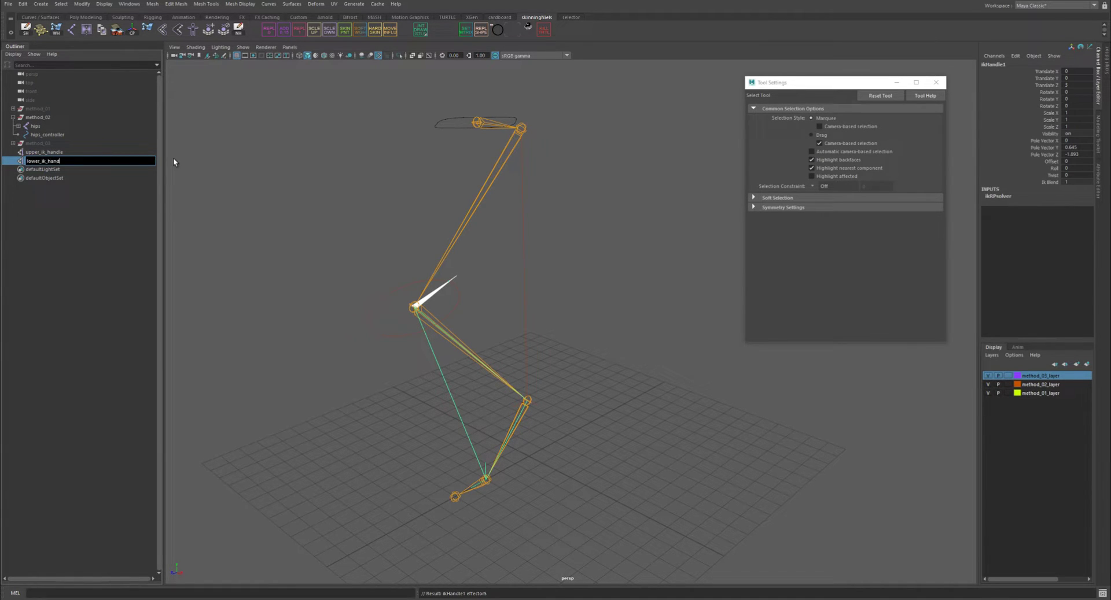
text(le)
key(Return)
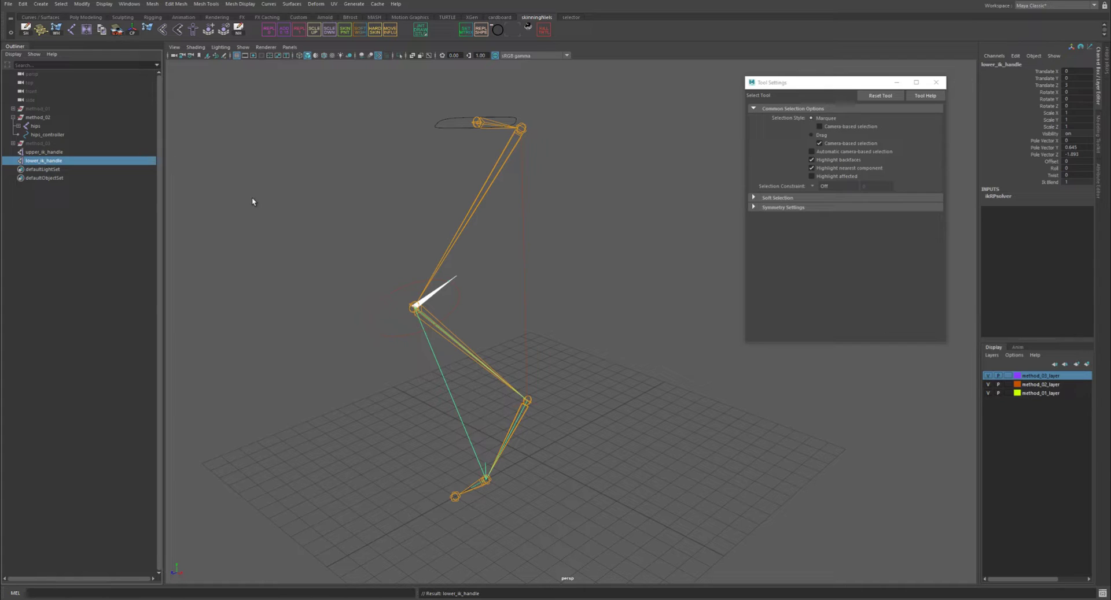
Create a Single-Chain Solver IK handle from the ball joint to the toe tip joint and name it toe_ik_handle.
key(y)
click(843, 119)
click(831, 130)
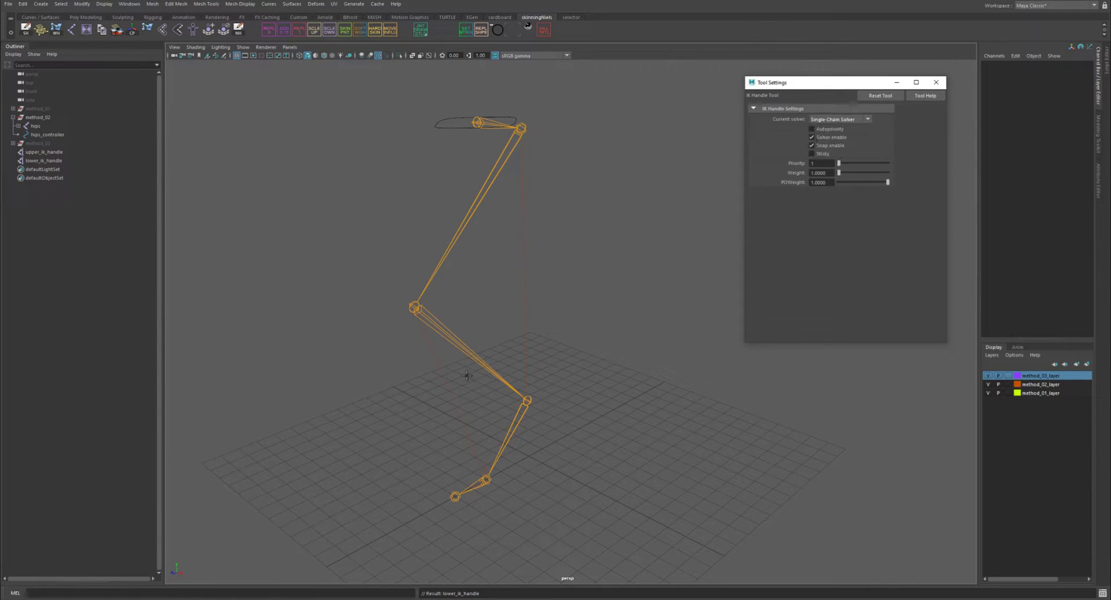
click(486, 480)
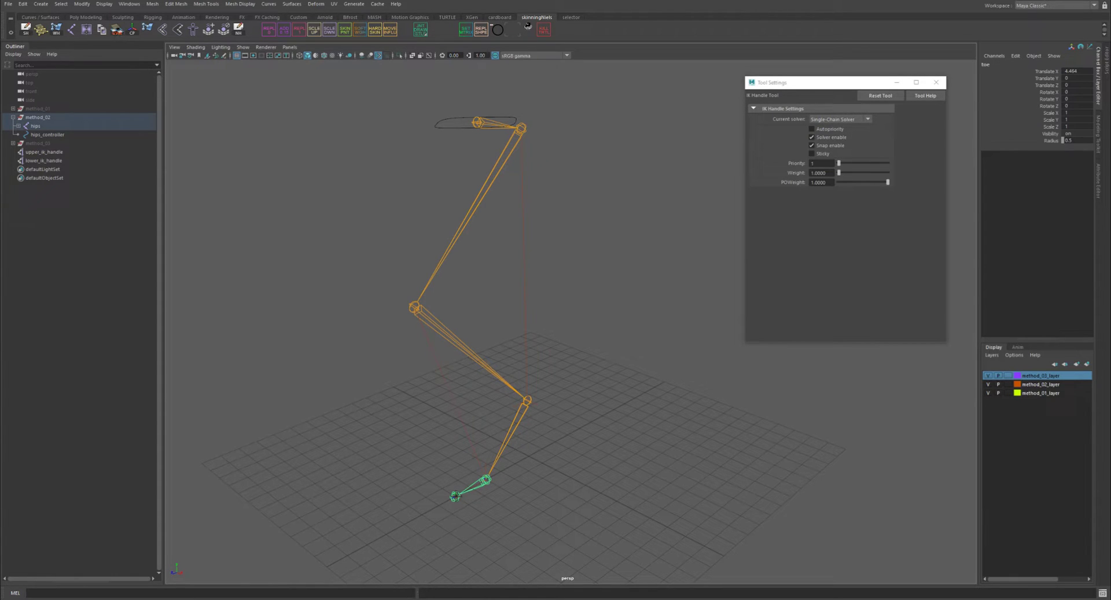
click(455, 497)
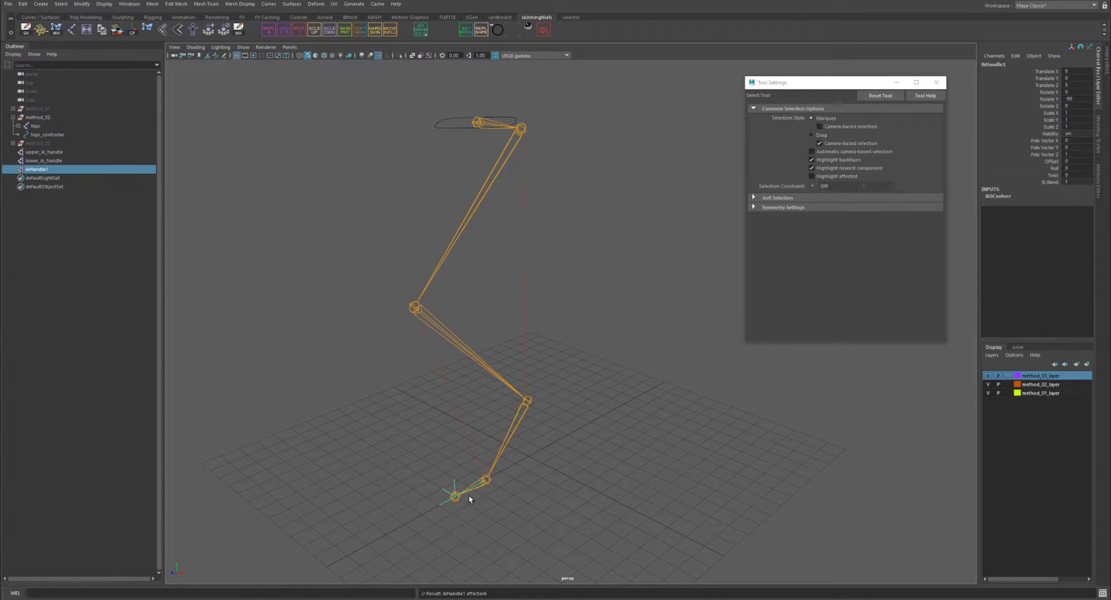
double_click(49, 170)
text(toe_i)
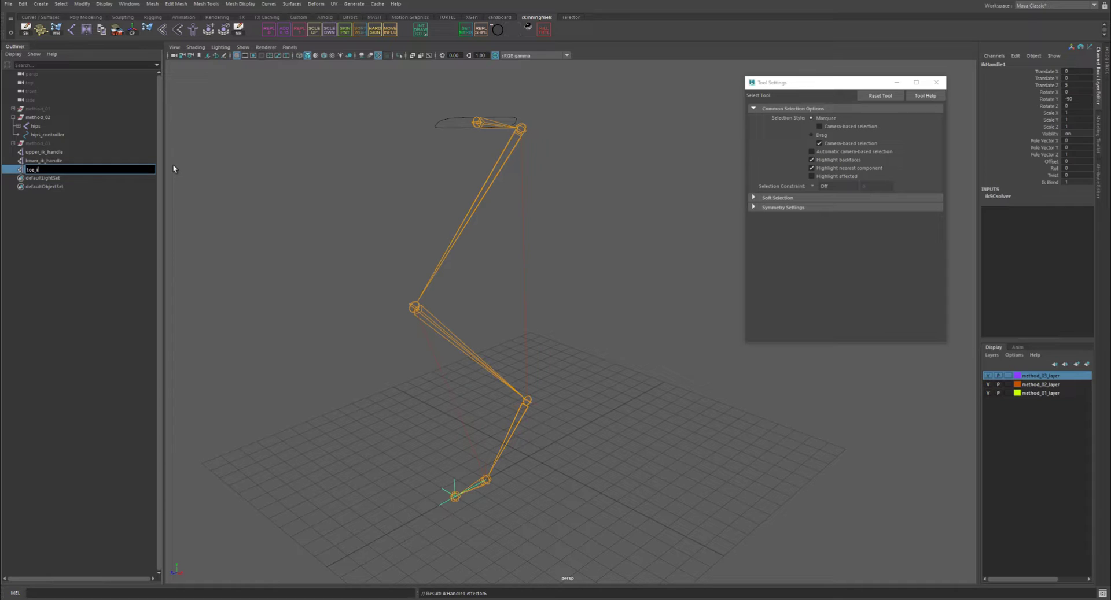
text(k_handle)
key(Return)
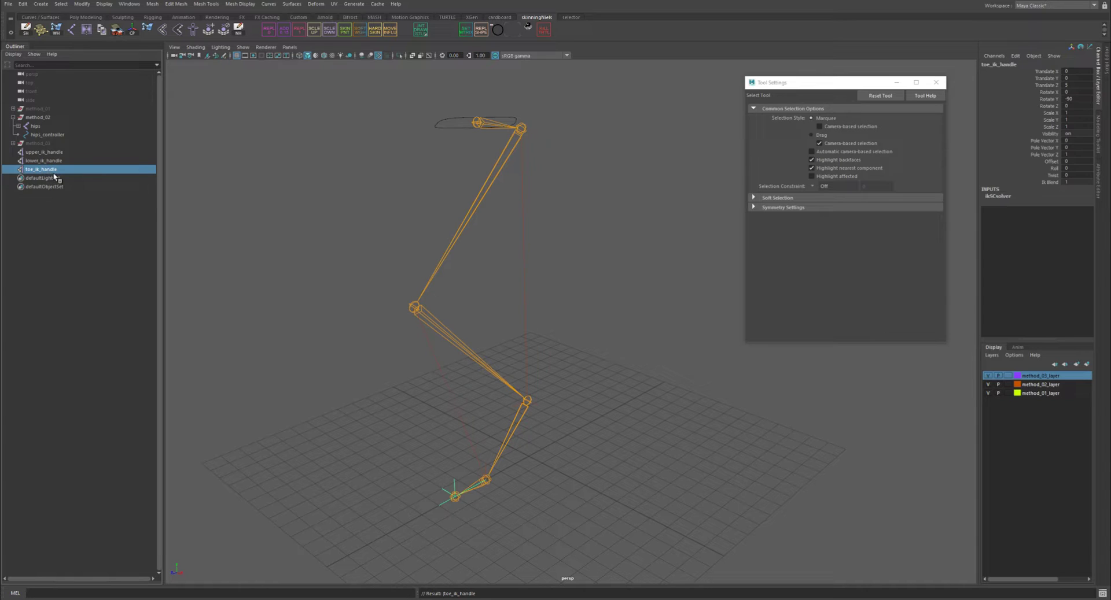
Group toe_ik_handle and name the group toe_ik_group.
key(ctrl+g)
double_click(36, 171)
text(toe_ik_group)
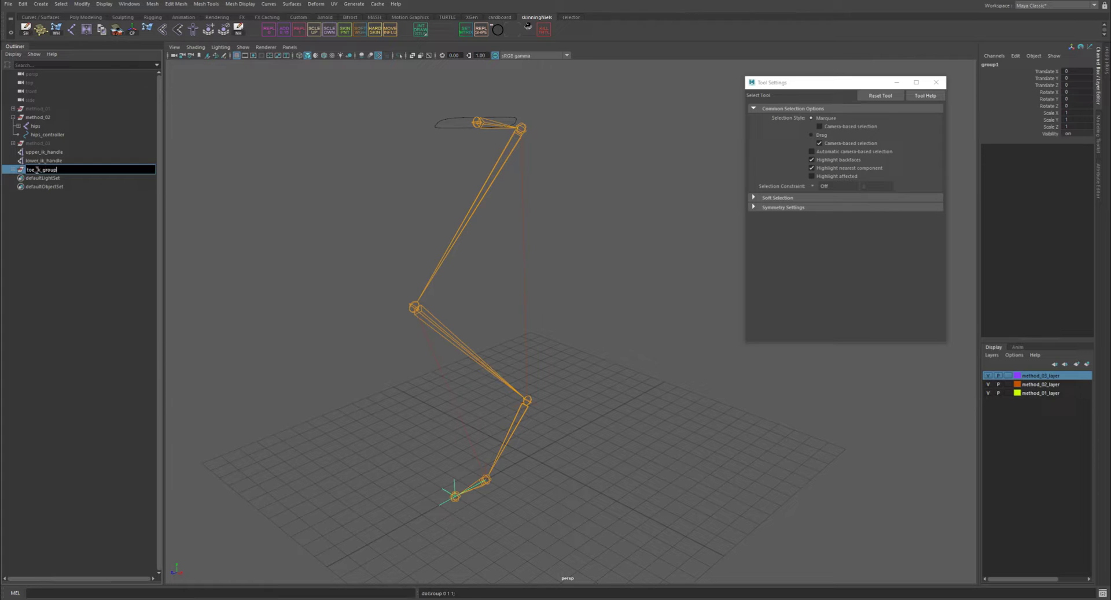
key(Return)
Move the pivot of toe_ik_group onto the joint at the tip of the toe.
key(w)
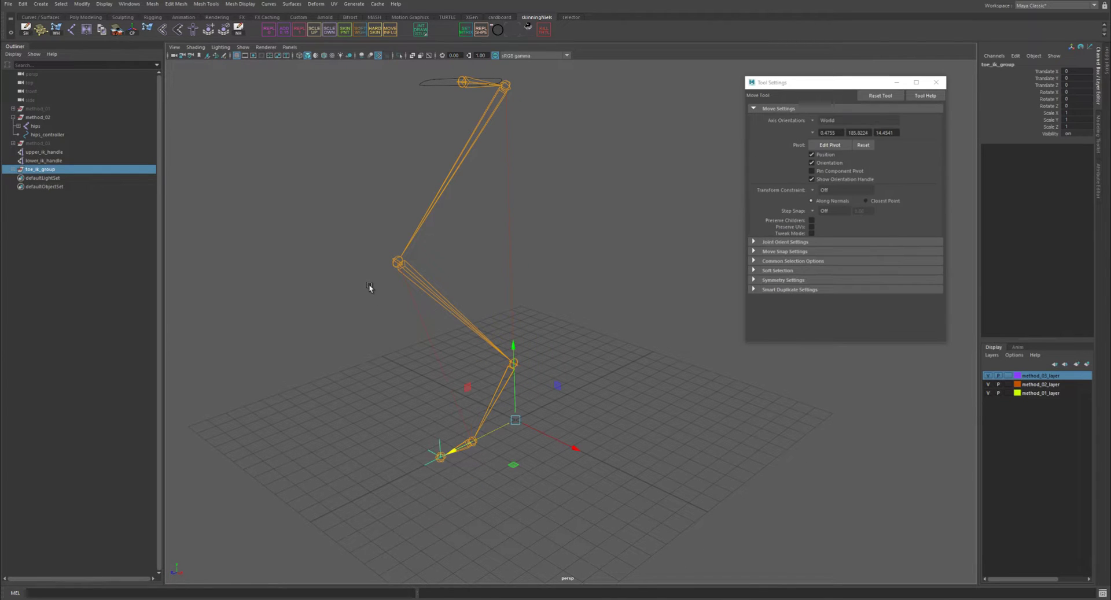
key(d)
drag(515, 421, 582, 388)
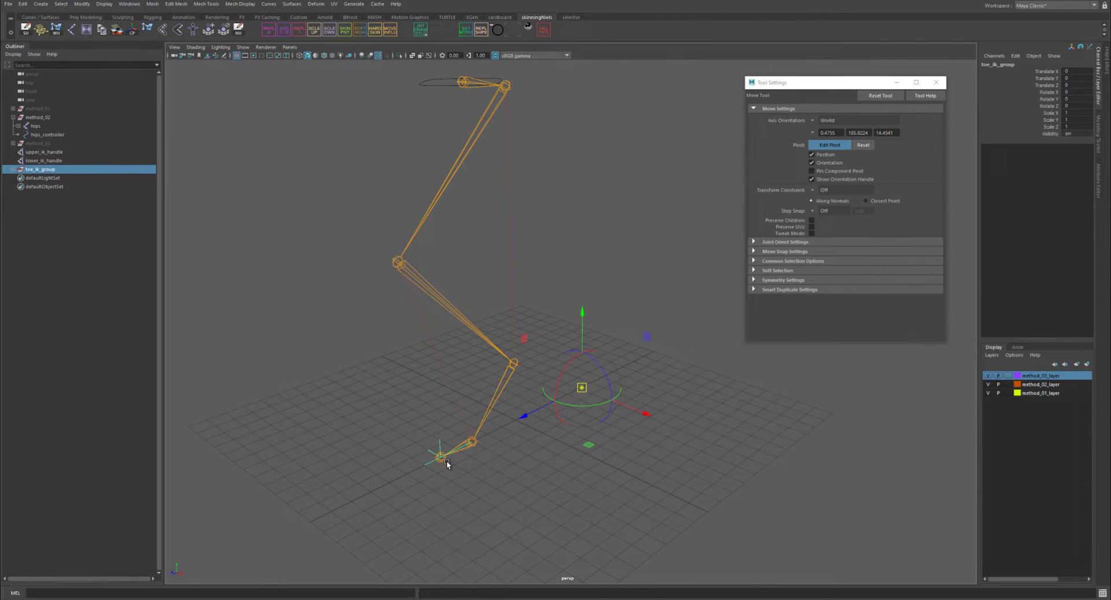
click(438, 458)
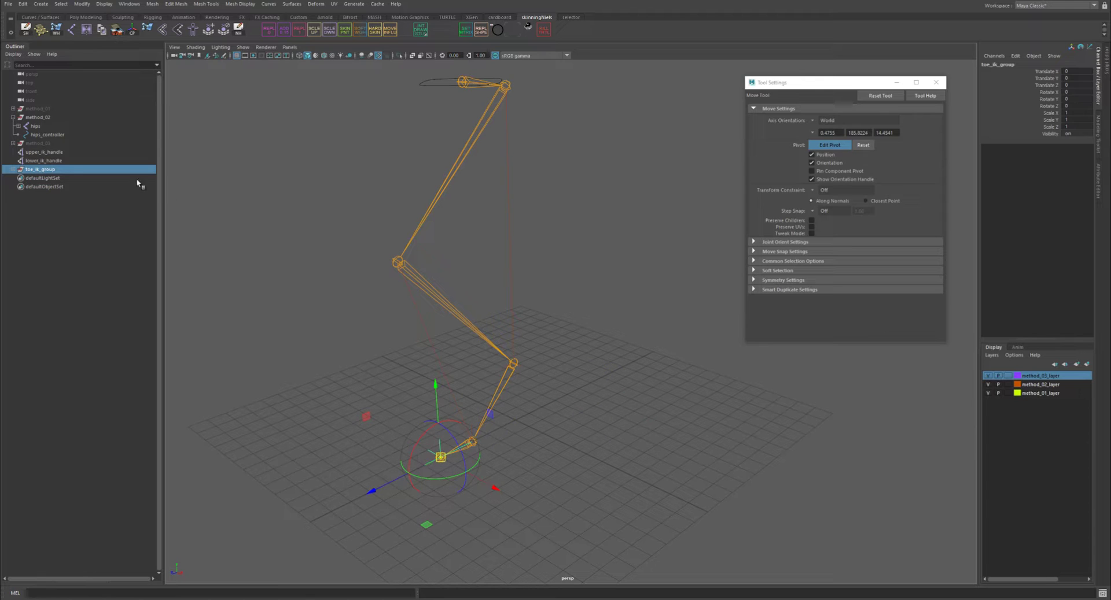
Group upper_ik_handle and name the group upper_ik_group.
click(45, 152)
key(ctrl+g)
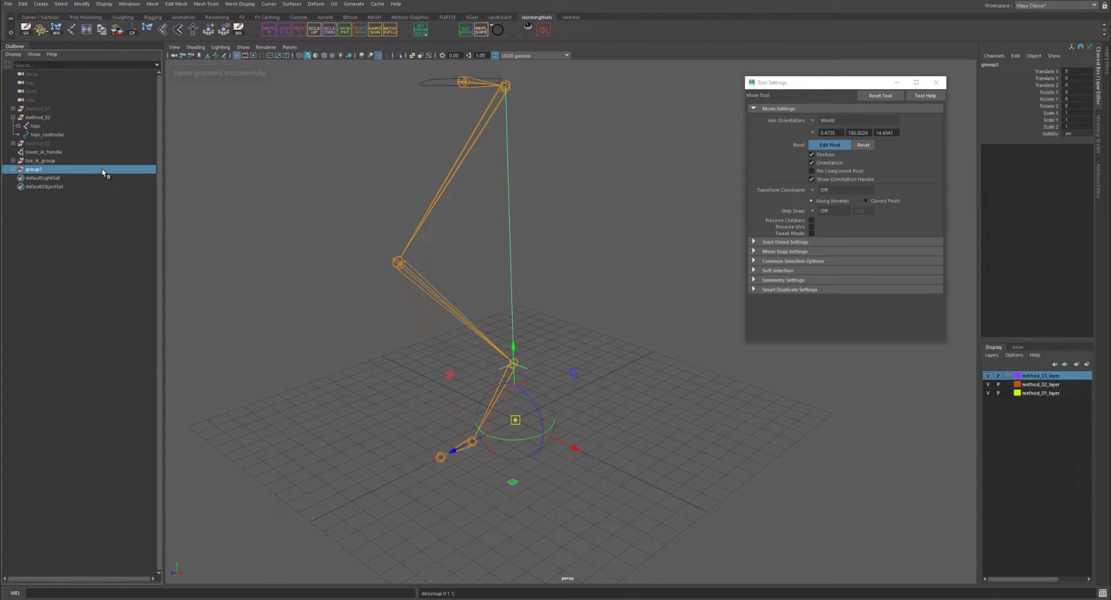
double_click(144, 169)
text(upper_ik_group)
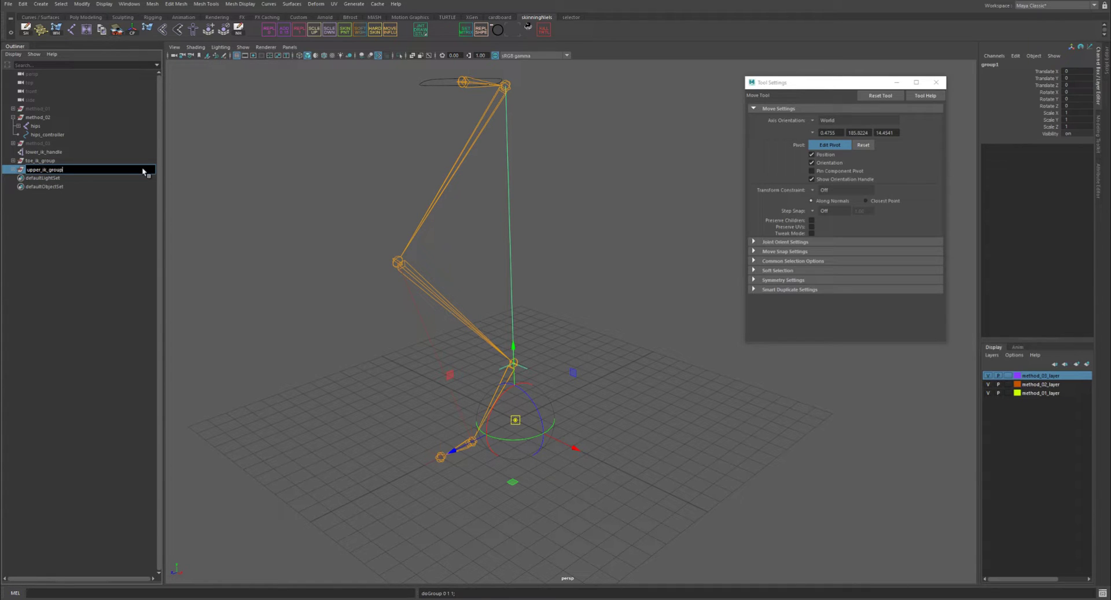
key(Return)
Move the pivot of upper_ik_group onto the ankle joint.
alt+drag(616, 362, 573, 355)
drag(528, 423, 643, 347)
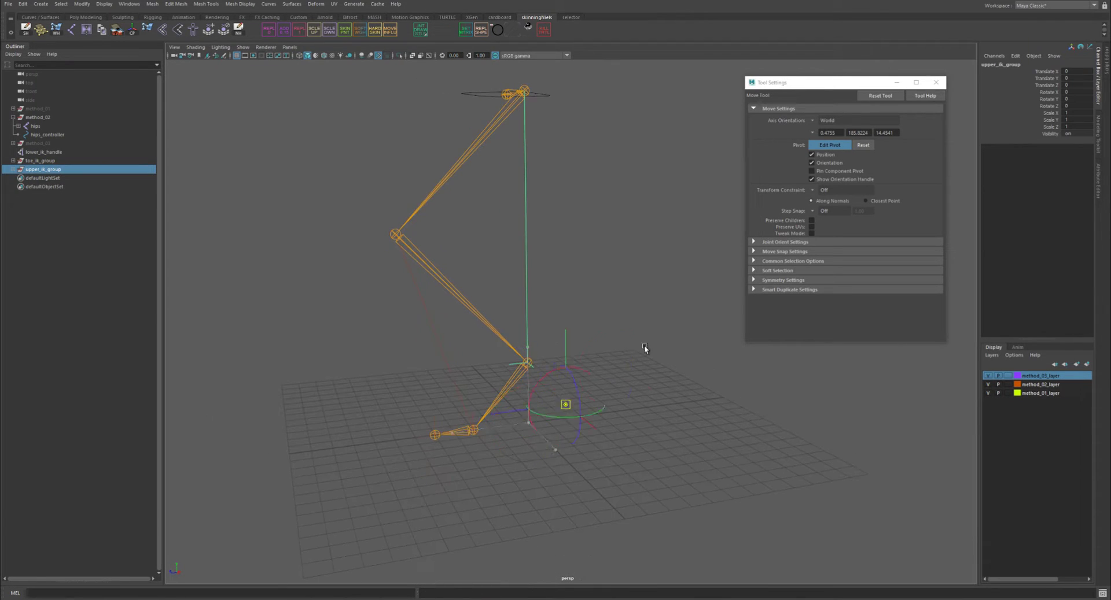
click(527, 363)
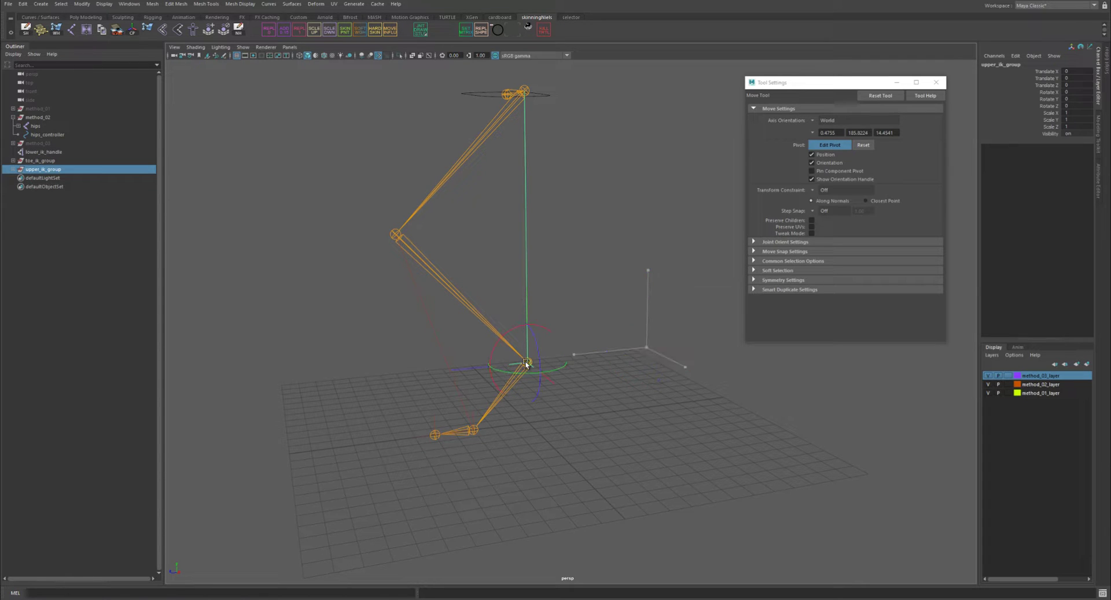
Group lower_ik_handle and name the group lower_ik_group.
click(50, 153)
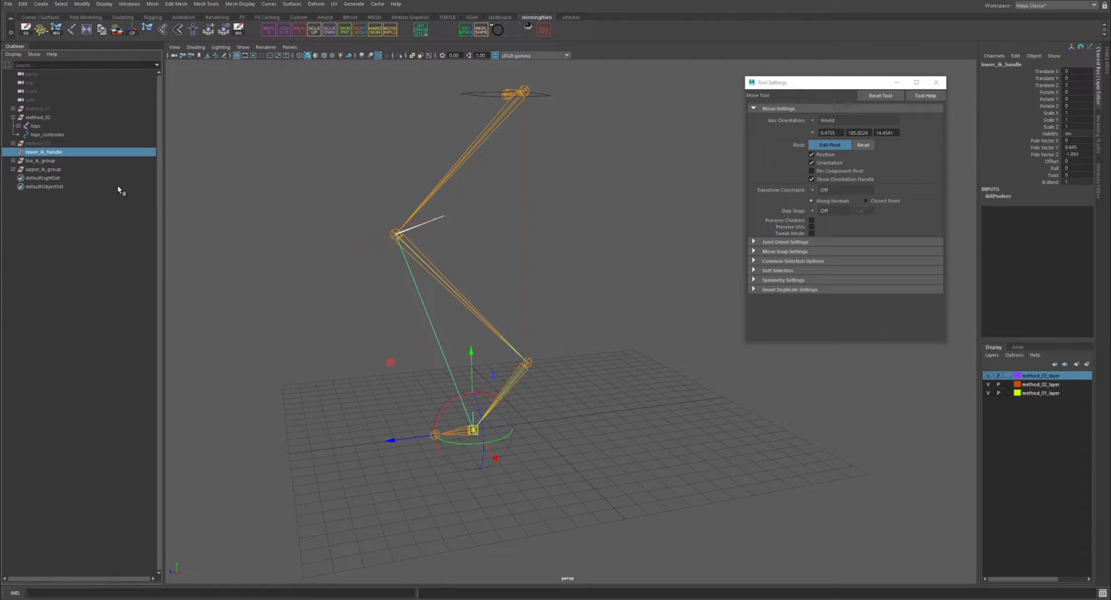
key(ctrl+g)
double_click(35, 169)
text(lower_ik_group)
key(Return)
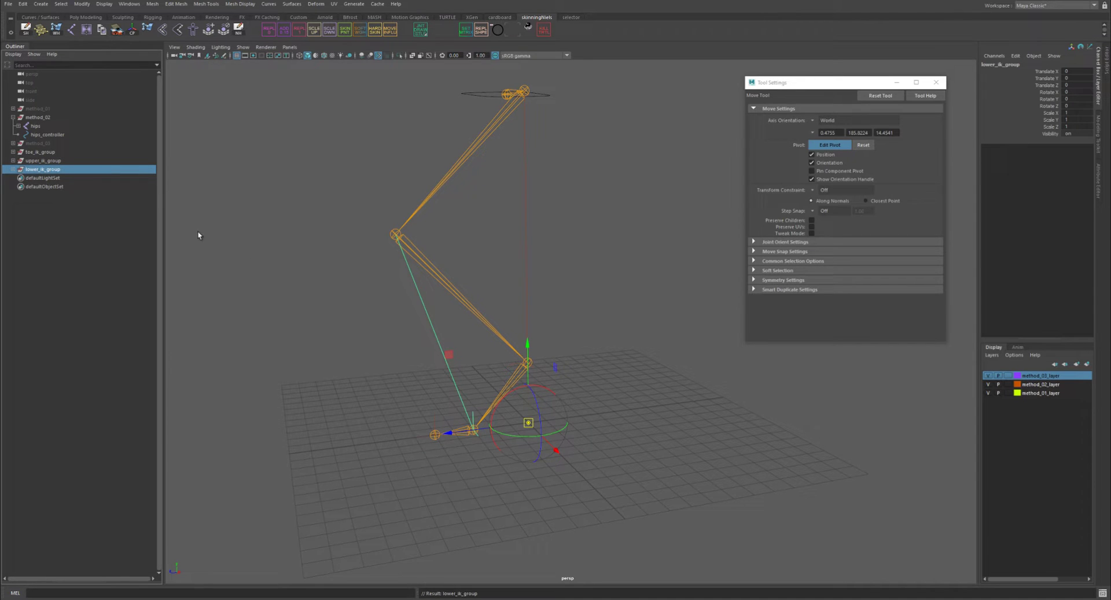
Move the pivot of lower_ik_group onto the ball joint of the foot and leave pivot editing.
alt+middle_drag(364, 285, 333, 242)
scroll(404, 339, up, 3)
drag(471, 389, 543, 360)
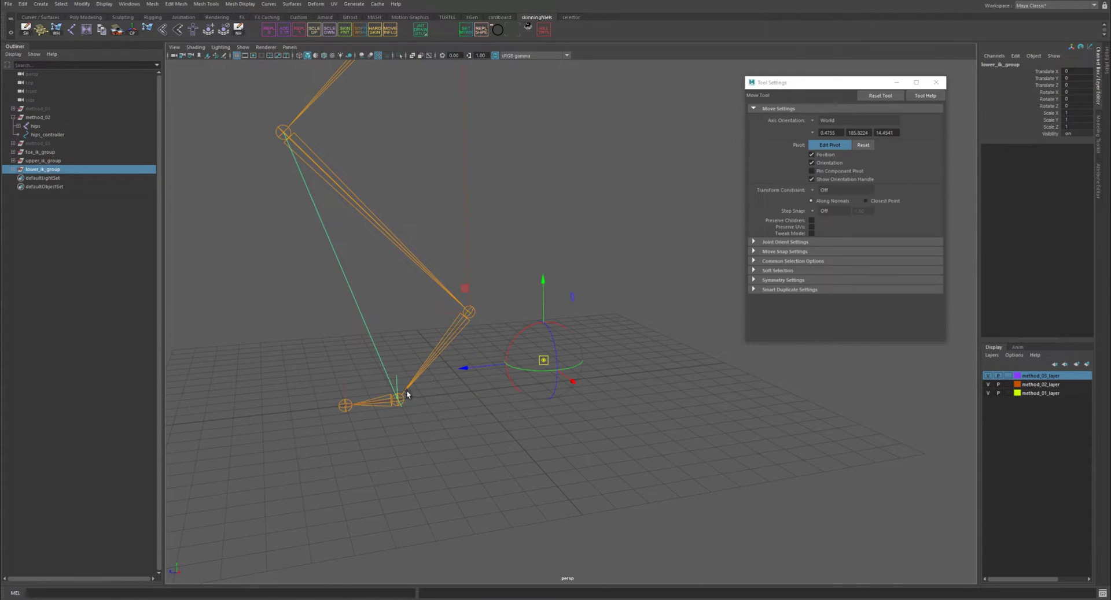
click(398, 399)
alt+middle_drag(181, 231, 227, 263)
scroll(228, 264, down, 1)
key(q)
Group toe_ik_group, upper_ik_group and lower_ik_group together and name the new group foot_group.
click(40, 151)
shift+click(43, 169)
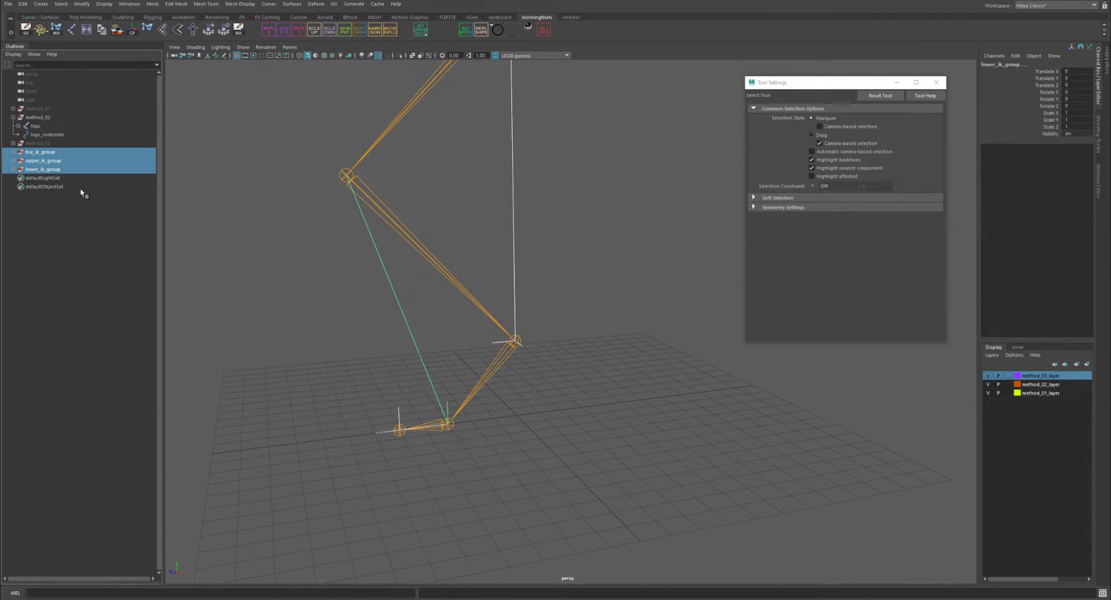
key(ctrl+g)
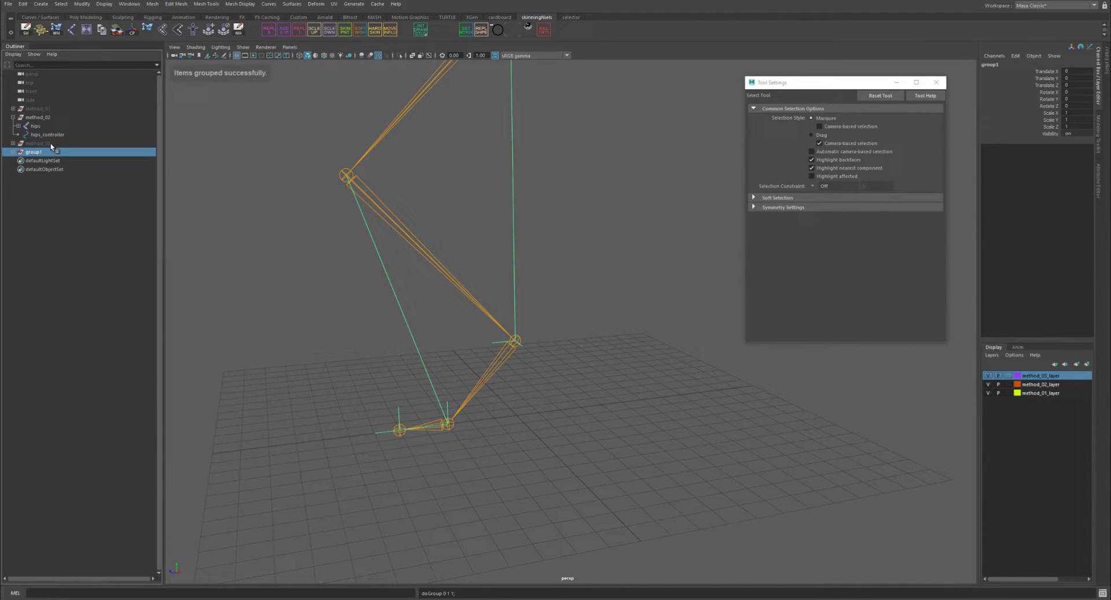
double_click(49, 152)
text(foot_G)
key(BackSpace)
key(Return)
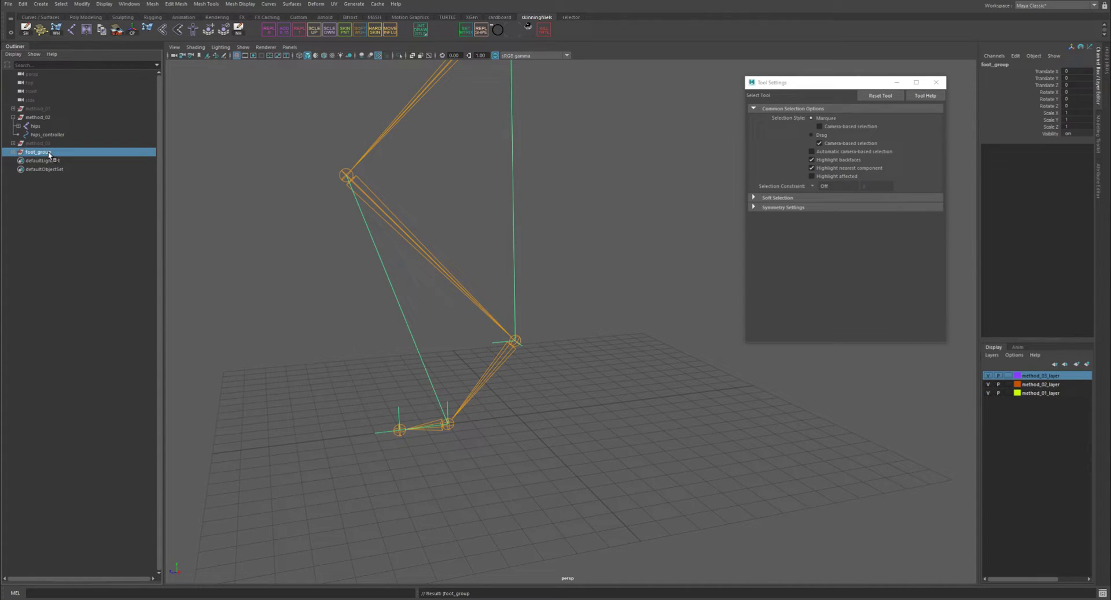
Start editing the pivot position of foot_group.
alt+middle_drag(309, 315, 306, 305)
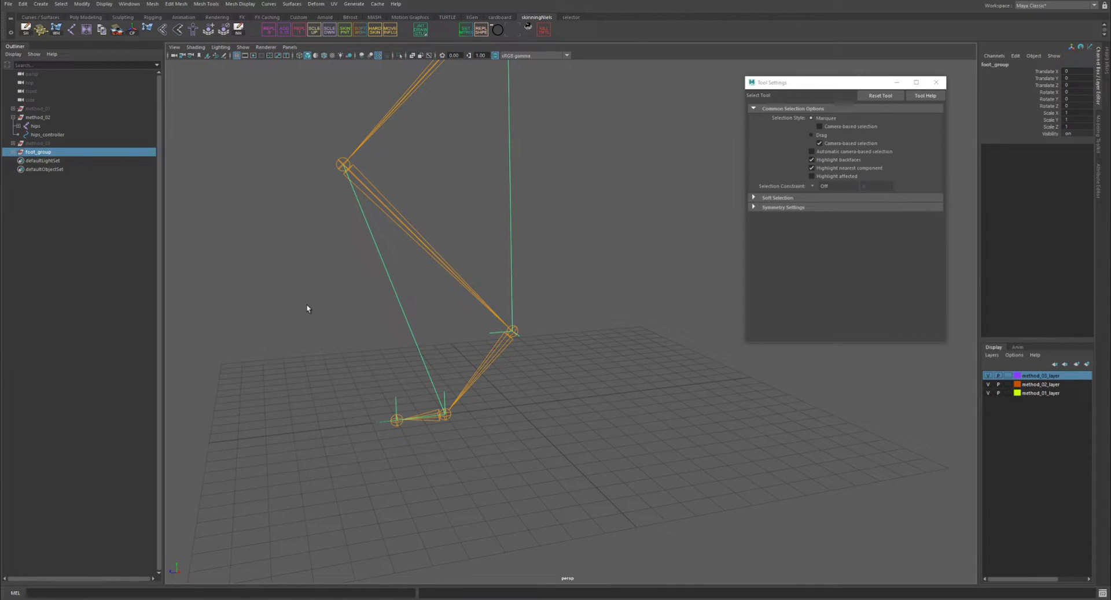
key(w)
key(d)
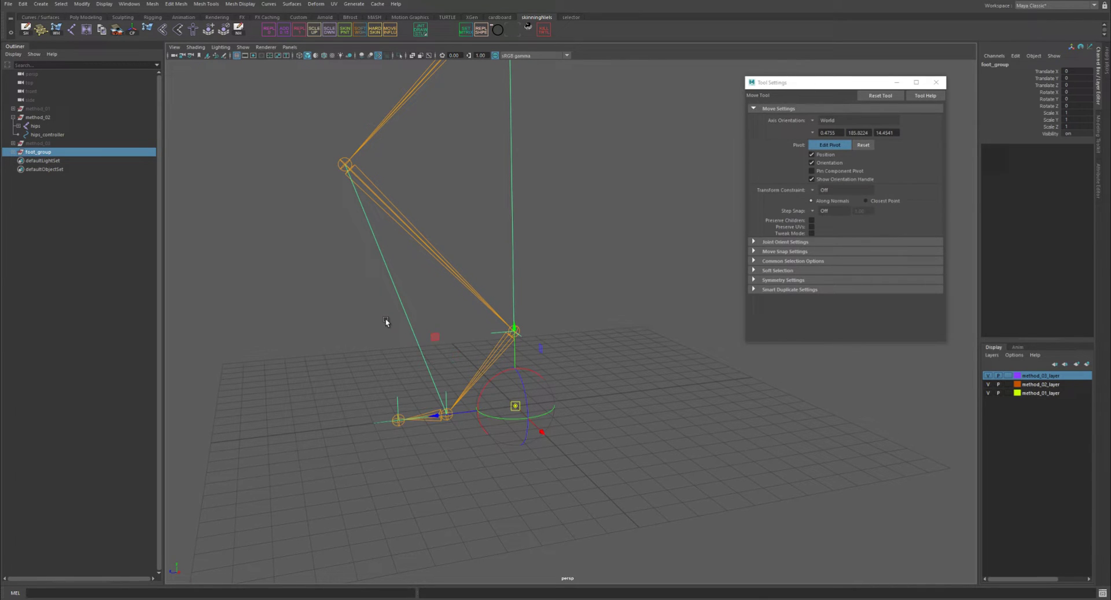